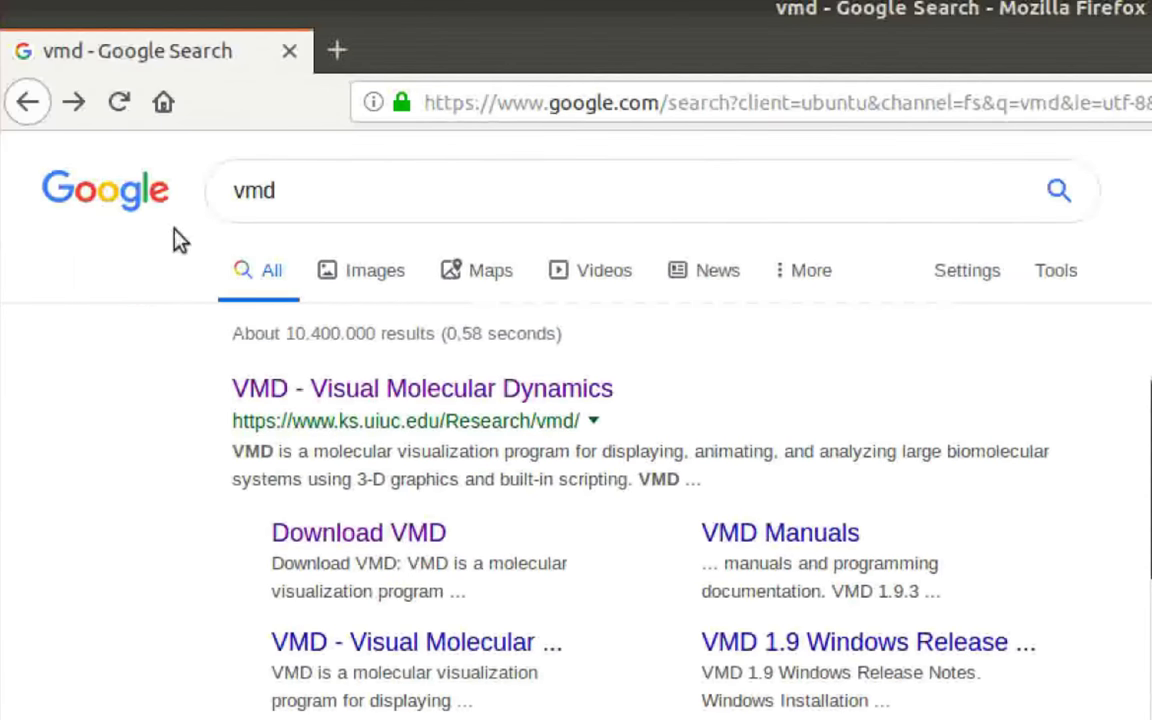
# Open the VMD - Visual Molecular Dynamics search result and go to its Download VMD page
pyautogui.doubleClick(307, 199)
pyautogui.click(70, 630)
pyautogui.click(334, 390)
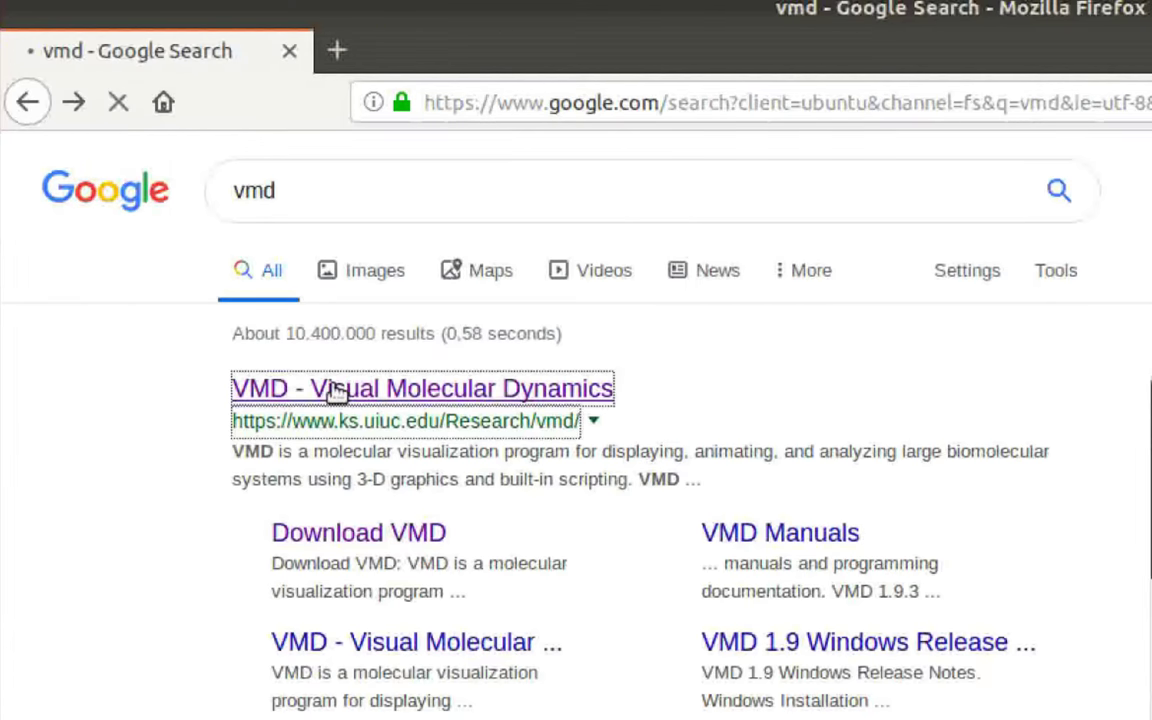
pyautogui.scroll(-5, 76, 662)
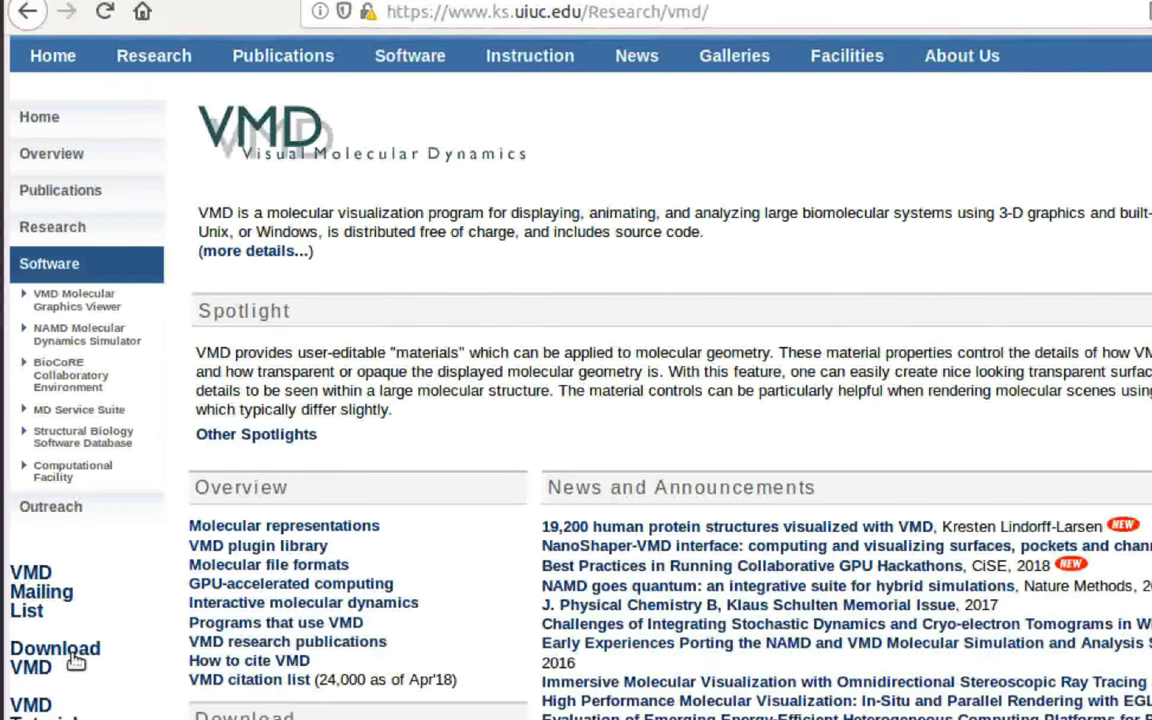
pyautogui.click(76, 662)
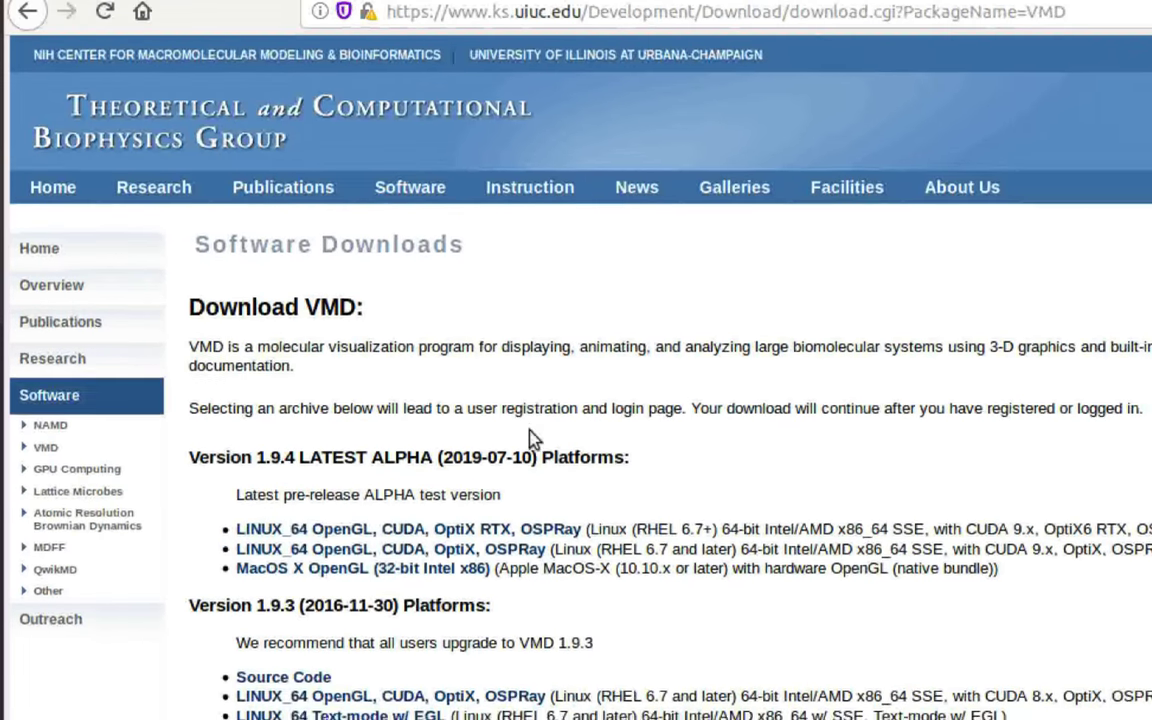
# Review the Version 1.9.4 alpha and Version 1.9.3 headings, scrolling to the 1.9.3 platform list
pyautogui.scroll(-3, 532, 438)
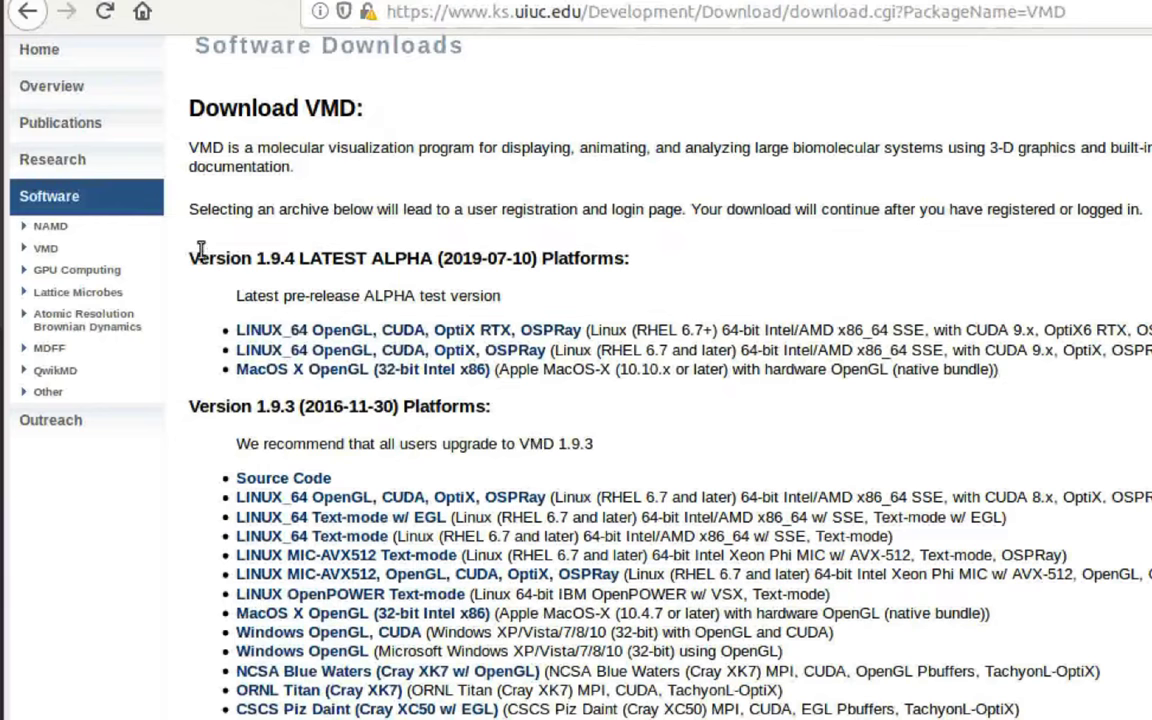
pyautogui.moveTo(200, 257); pyautogui.dragTo(462, 283)
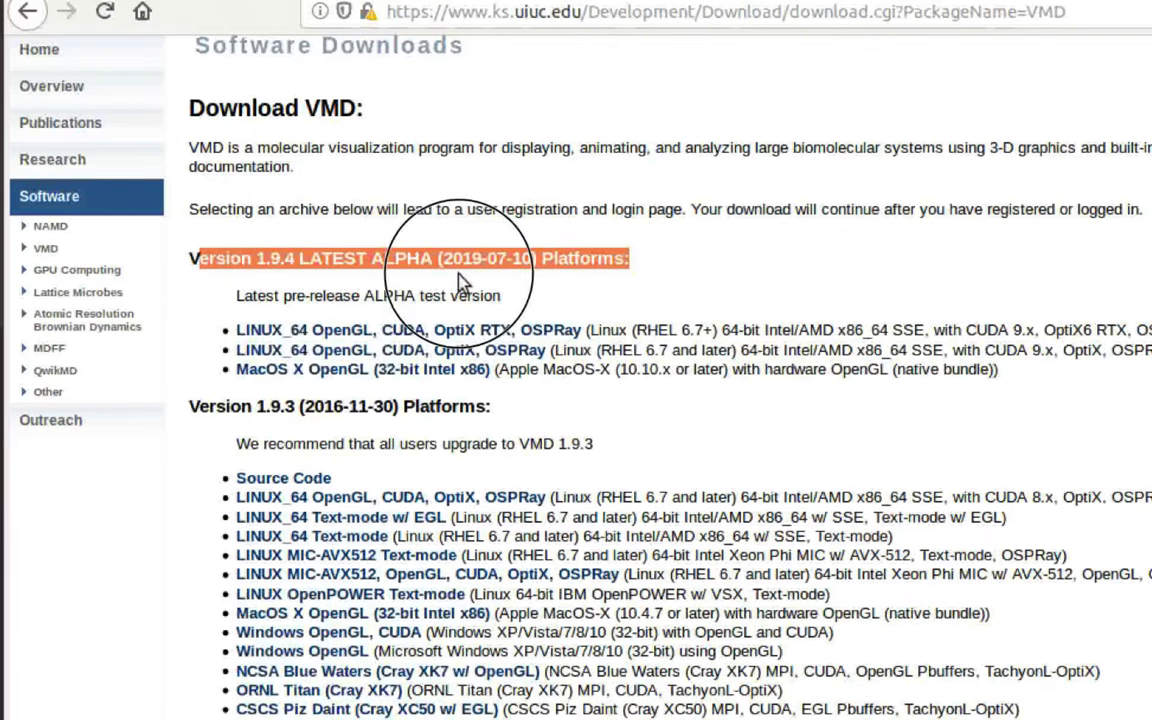
pyautogui.click(383, 256)
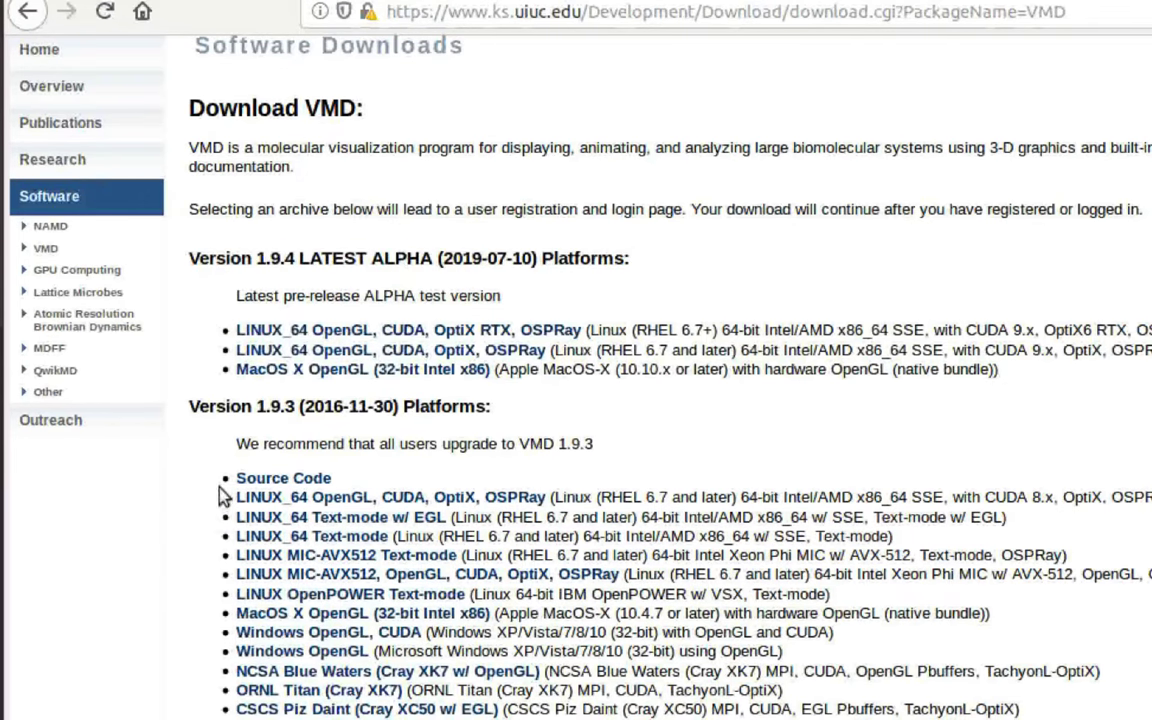
pyautogui.moveTo(217, 410); pyautogui.dragTo(514, 444)
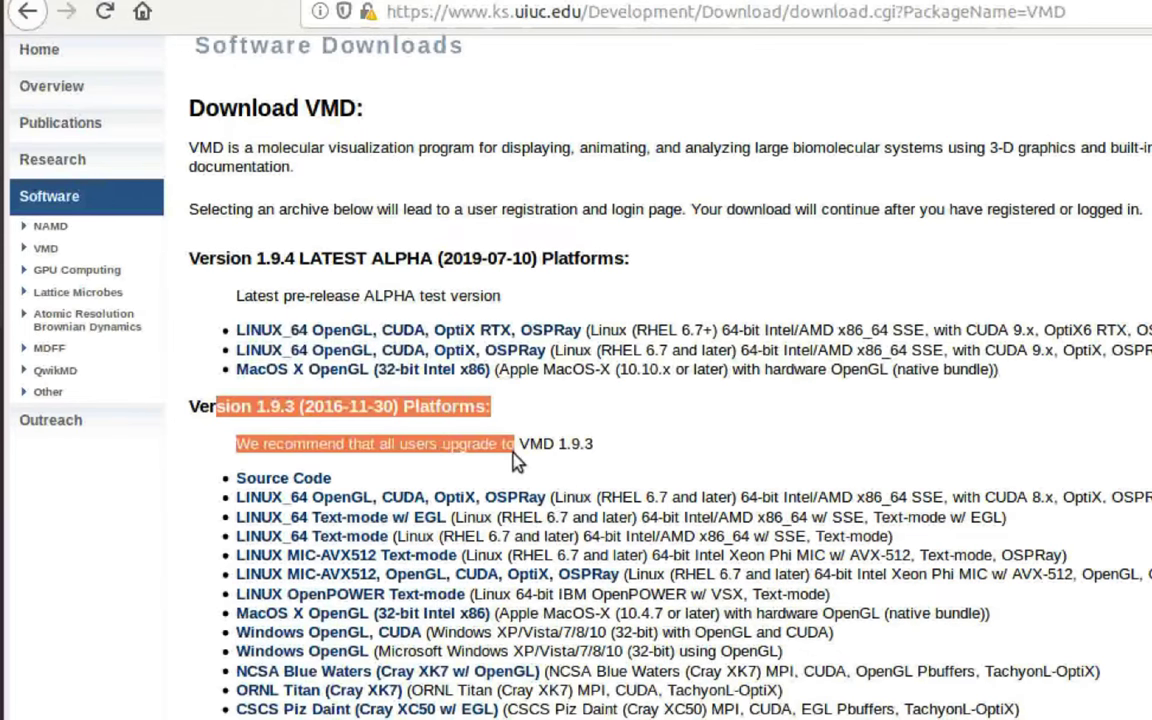
pyautogui.click(513, 458)
pyautogui.scroll(-1, 300, 500)
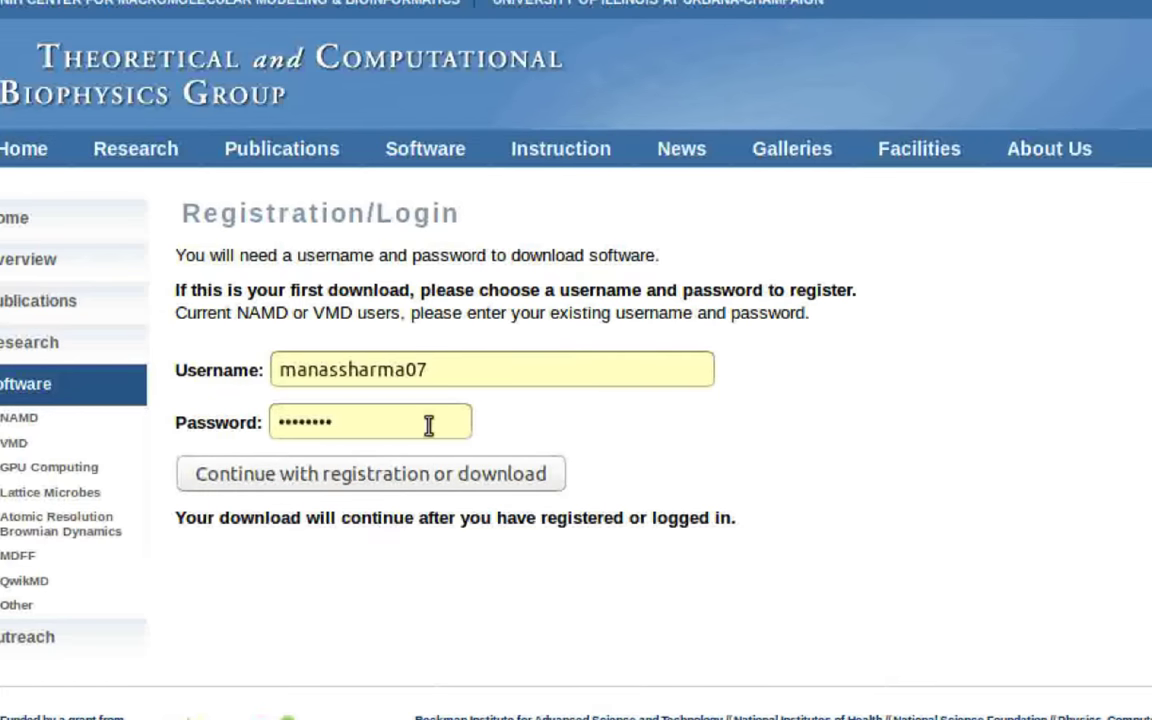
# Submit the username and password login to continue the VMD 1.9.3 Linux 64-bit download
pyautogui.click(444, 482)
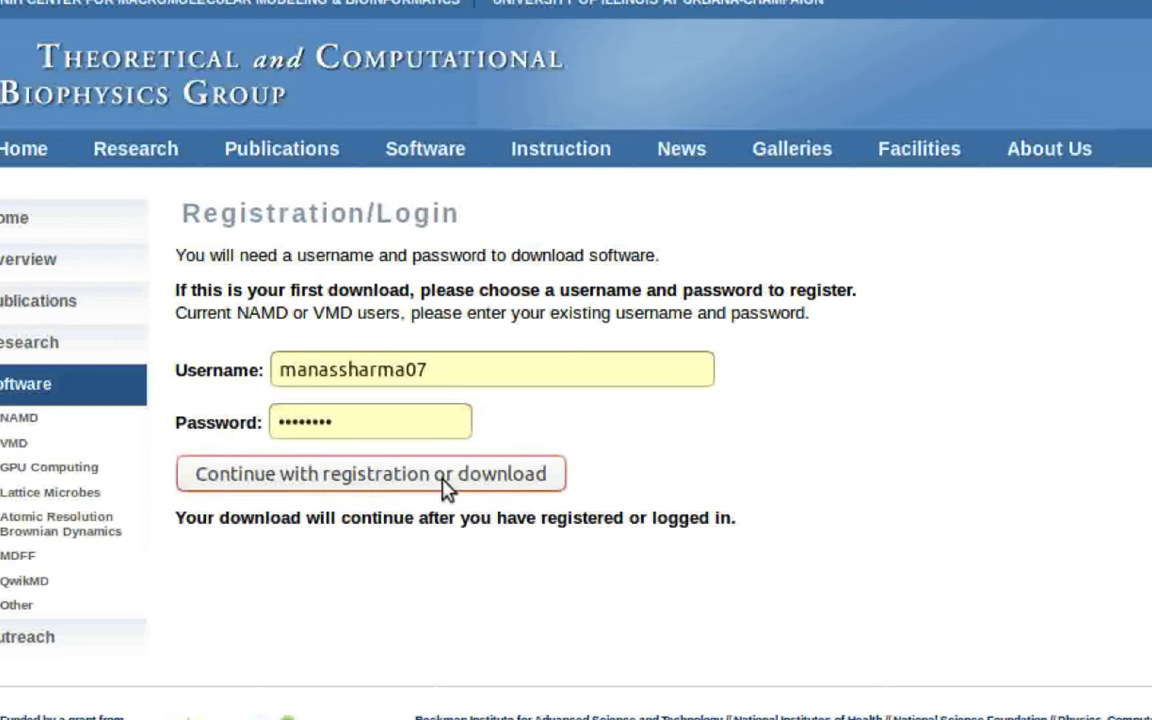
# Read the Access approved message and scroll through the VMD 1.9.3 license text
pyautogui.scroll(-3, 445, 478)
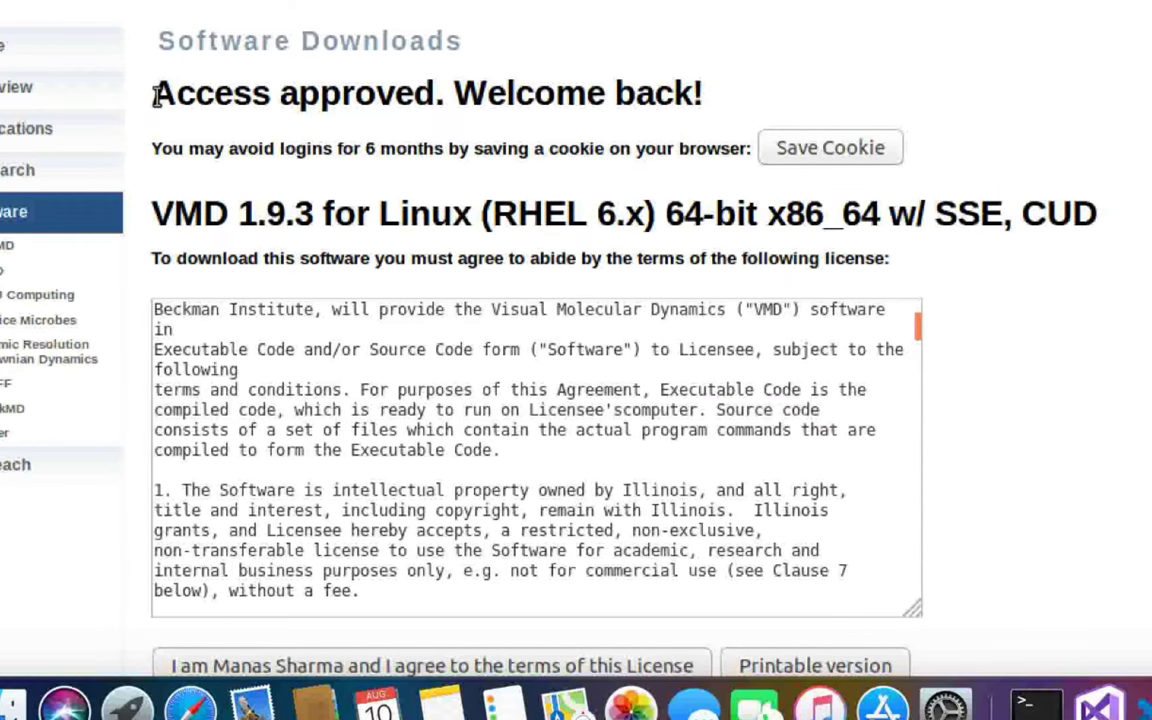
pyautogui.moveTo(155, 95); pyautogui.dragTo(540, 122)
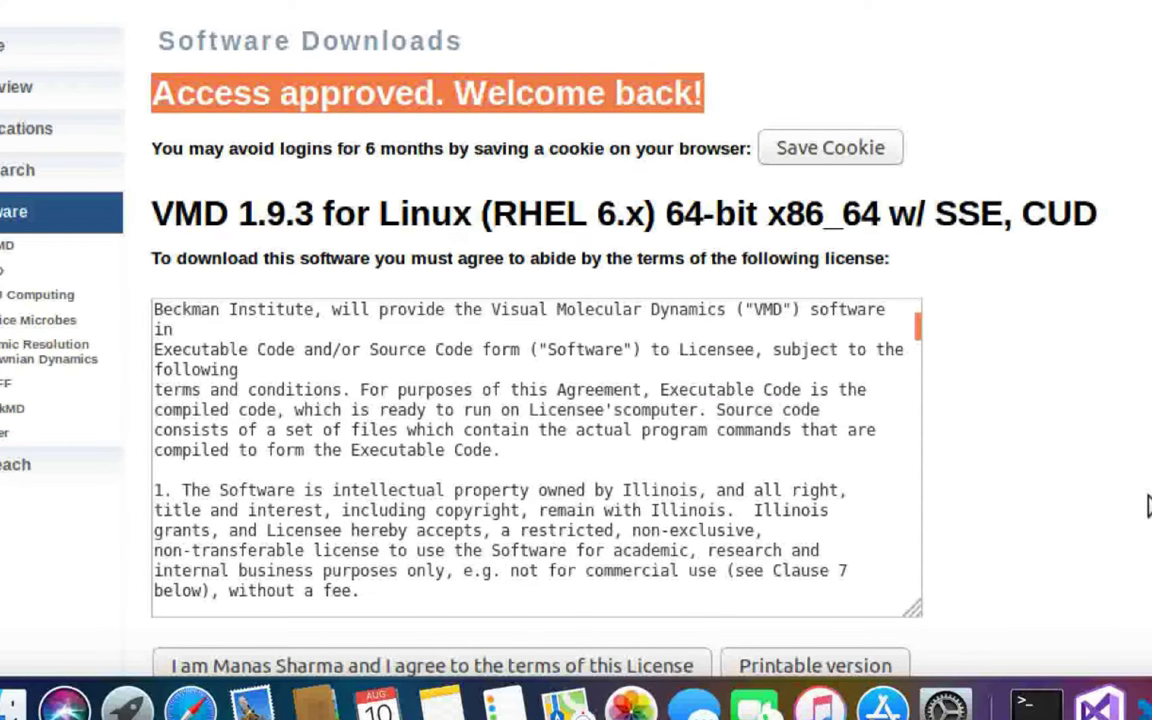
pyautogui.click(1149, 505)
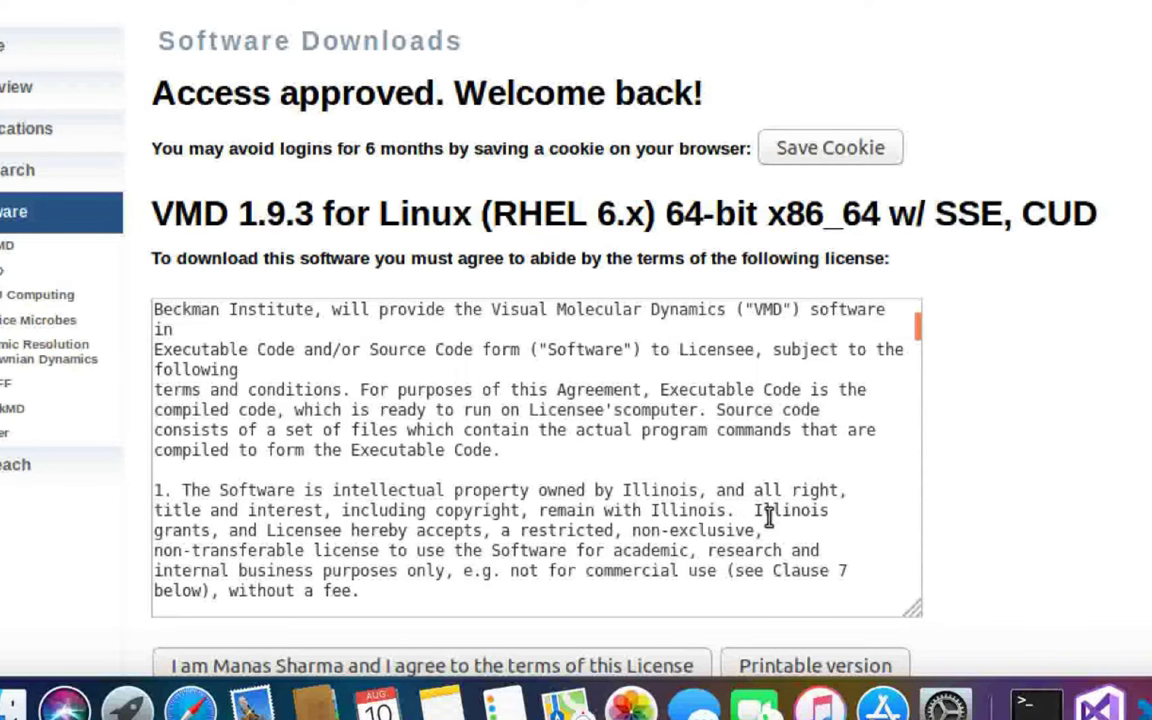
pyautogui.scroll(1, 768, 518)
pyautogui.scroll(2, 768, 518)
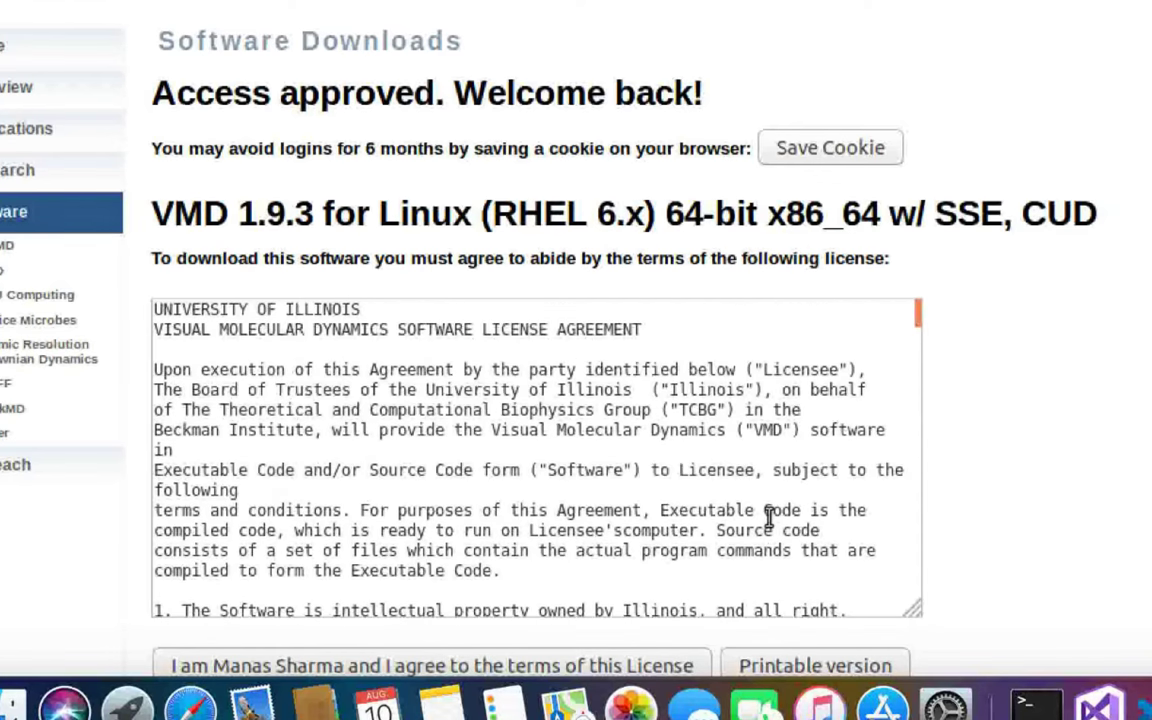
pyautogui.scroll(-1, 768, 518)
pyautogui.scroll(-3, 768, 518)
pyautogui.scroll(-5, 767, 516)
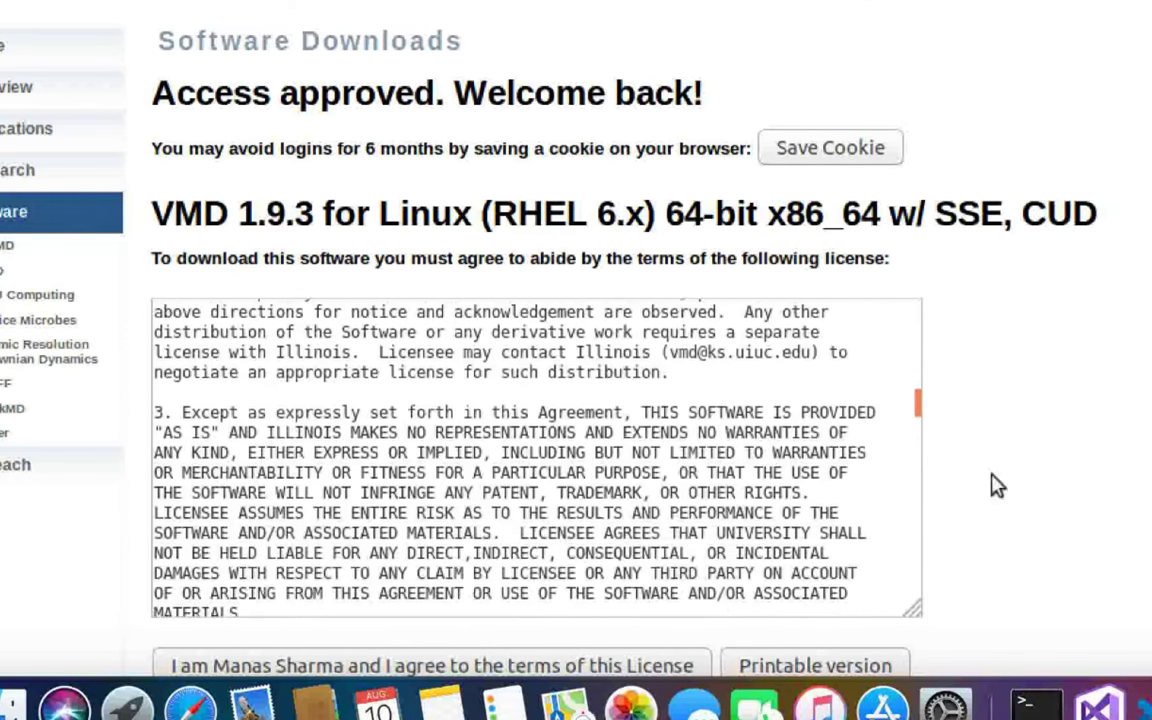
pyautogui.scroll(-3, 1100, 484)
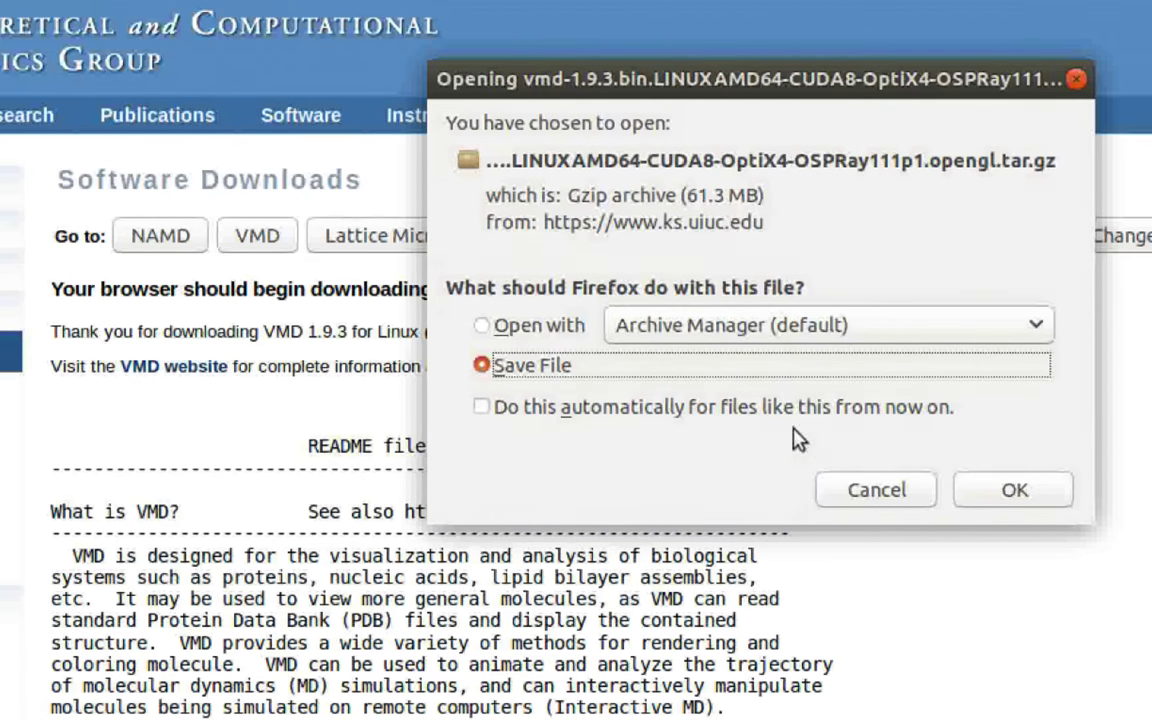
# Save the VMD 1.9.3 archive, cancel the duplicate download, and bring up the Downloads folder
pyautogui.click(1006, 492)
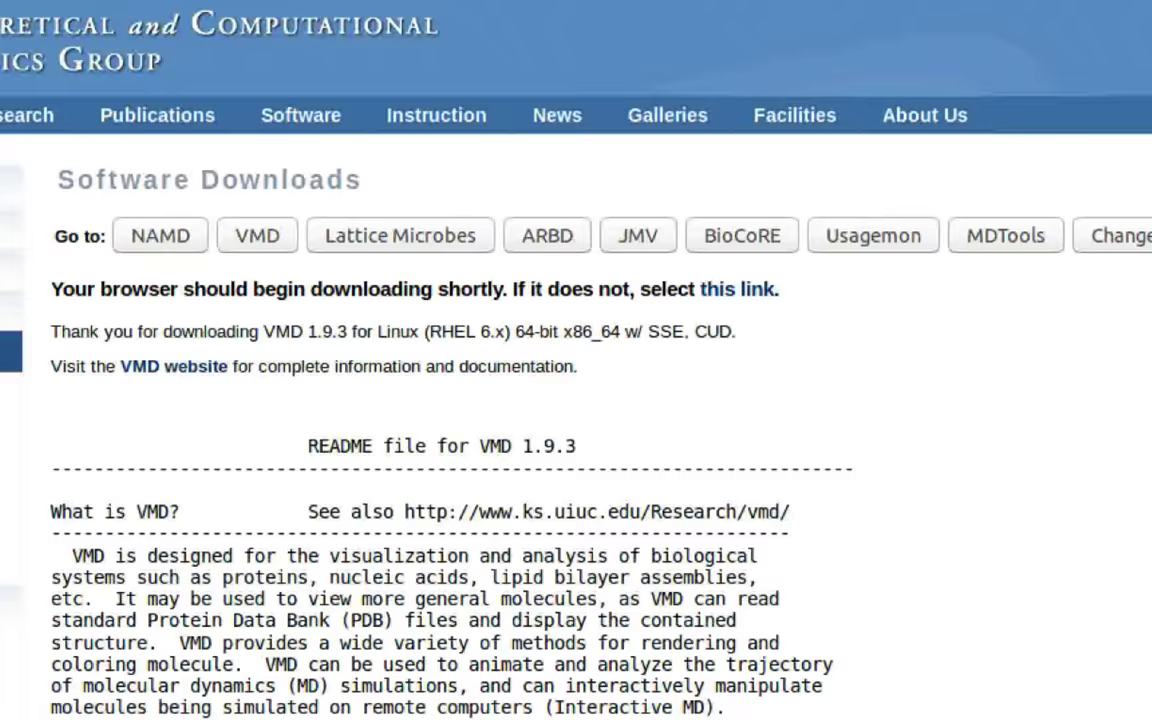
pyautogui.click(5, 335)
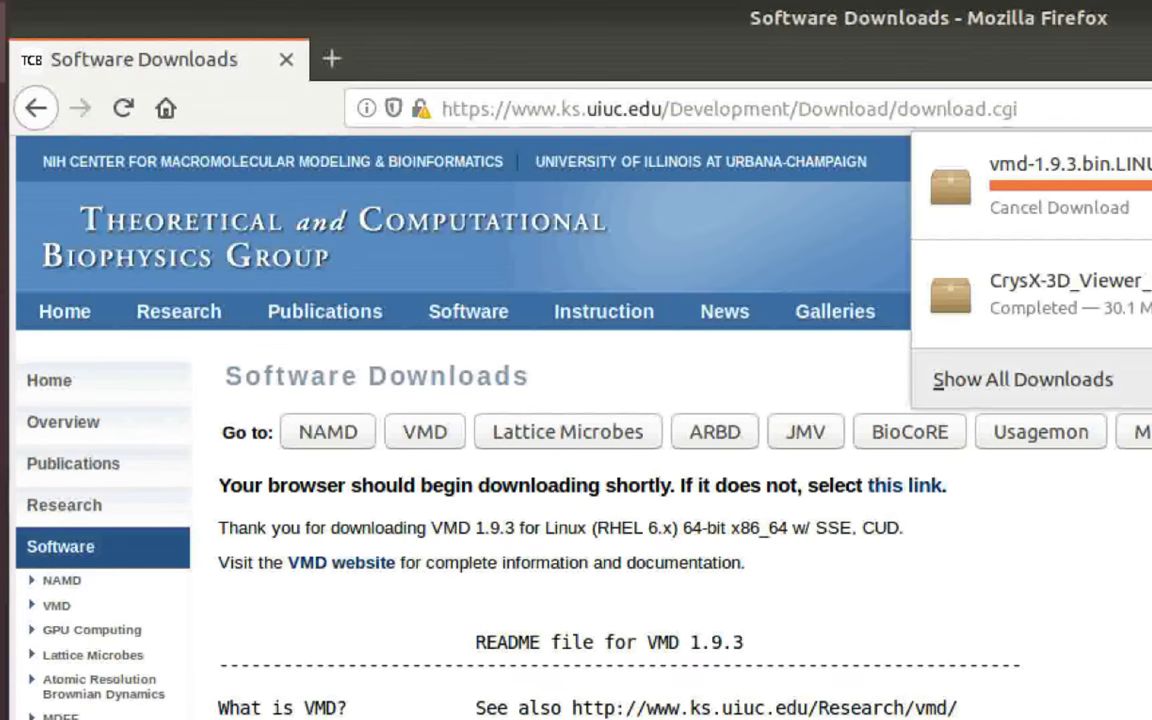
pyautogui.click(1059, 207)
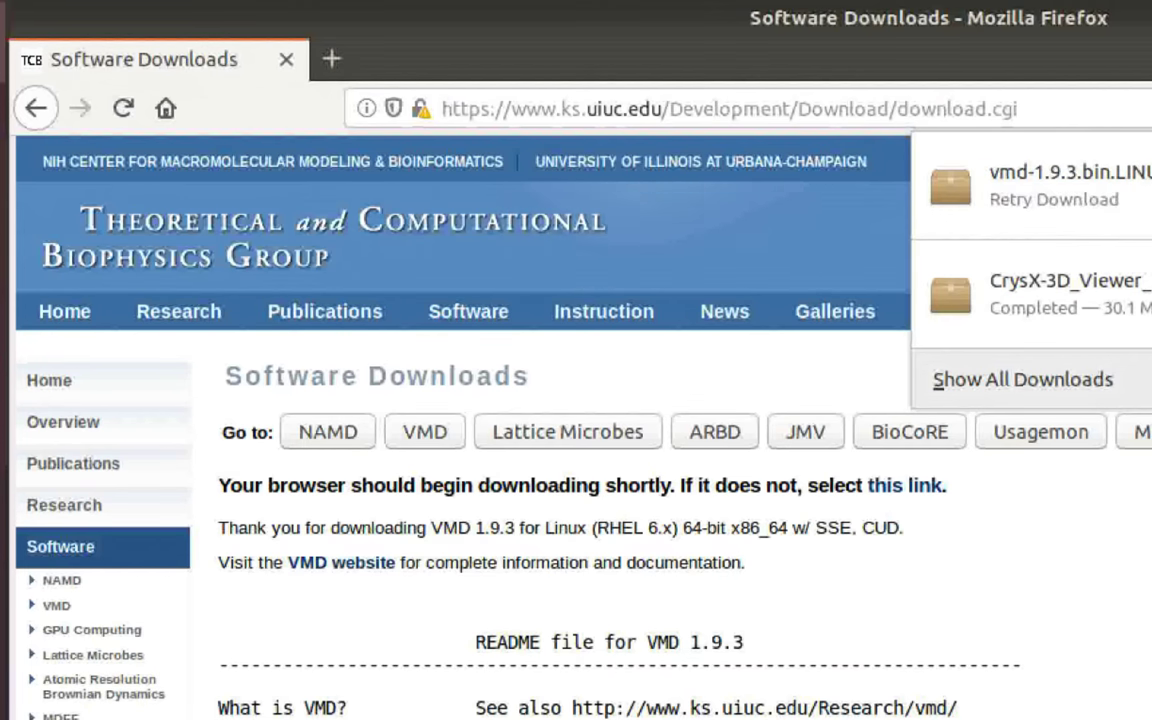
pyautogui.click(5, 213)
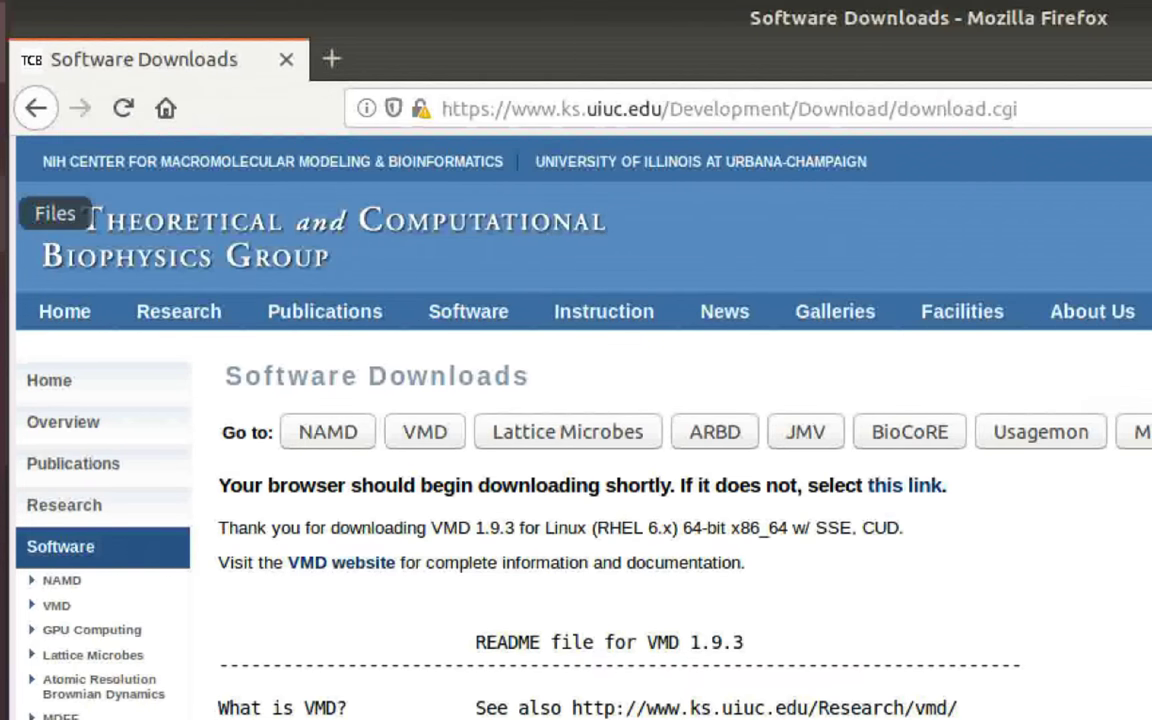
pyautogui.click(5, 213)
# Select the vmd-1.9.3 tar.gz archive in Downloads and shift the Files window right
pyautogui.click(776, 408)
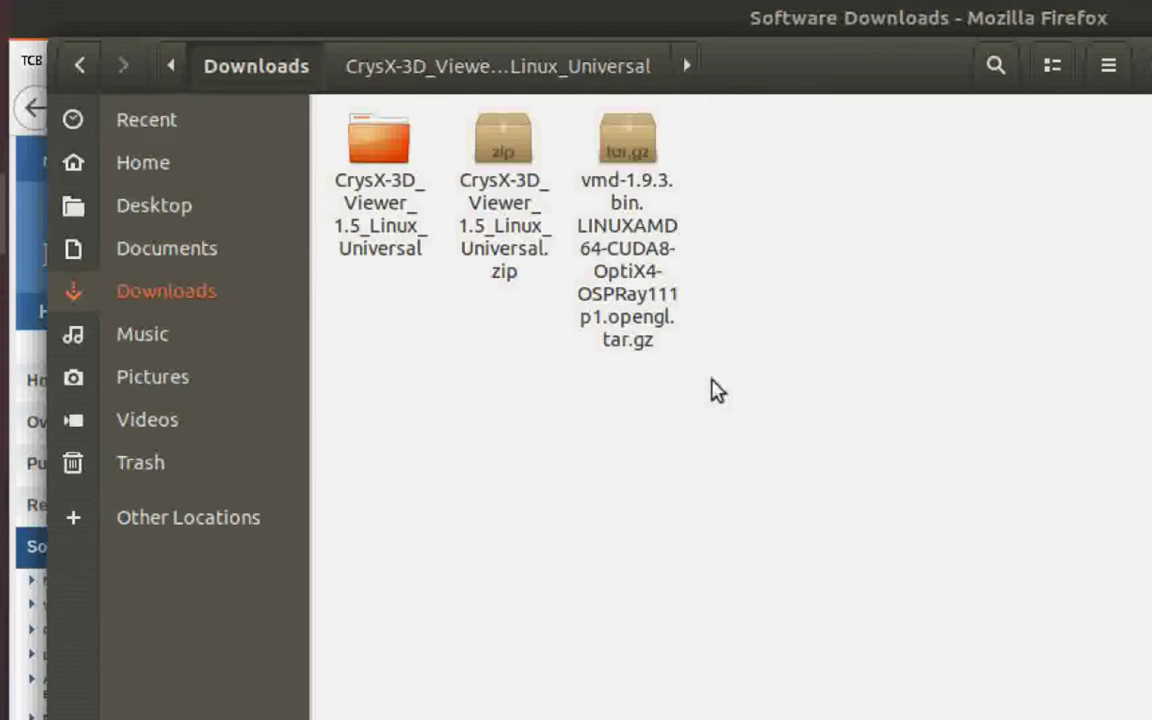
pyautogui.click(624, 284)
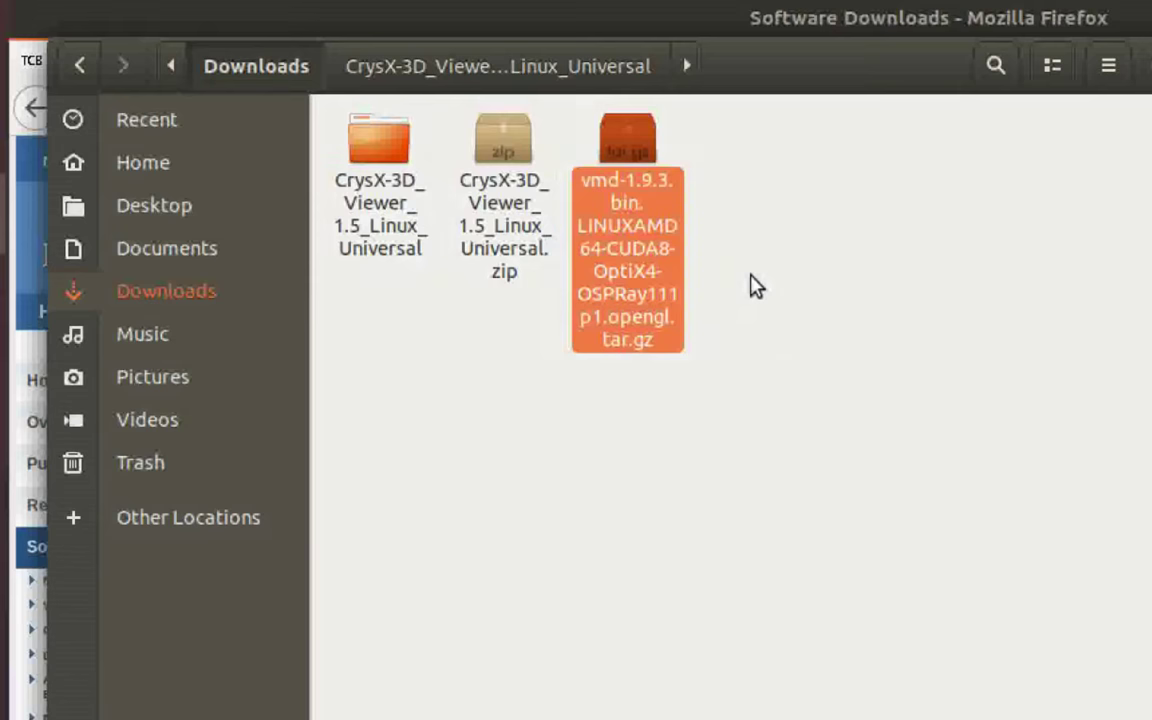
pyautogui.moveTo(838, 72); pyautogui.dragTo(1123, 120)
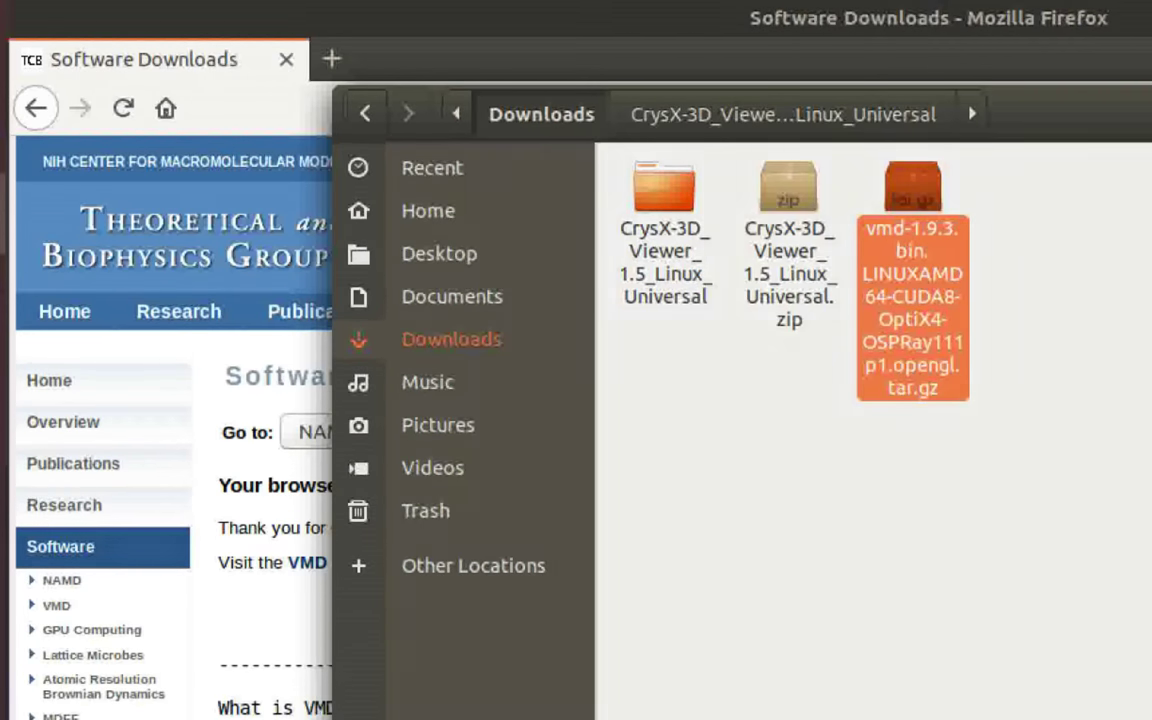
# Launch Terminal from the application search and move its window down and right
pyautogui.press('super')
pyautogui.write('termn')
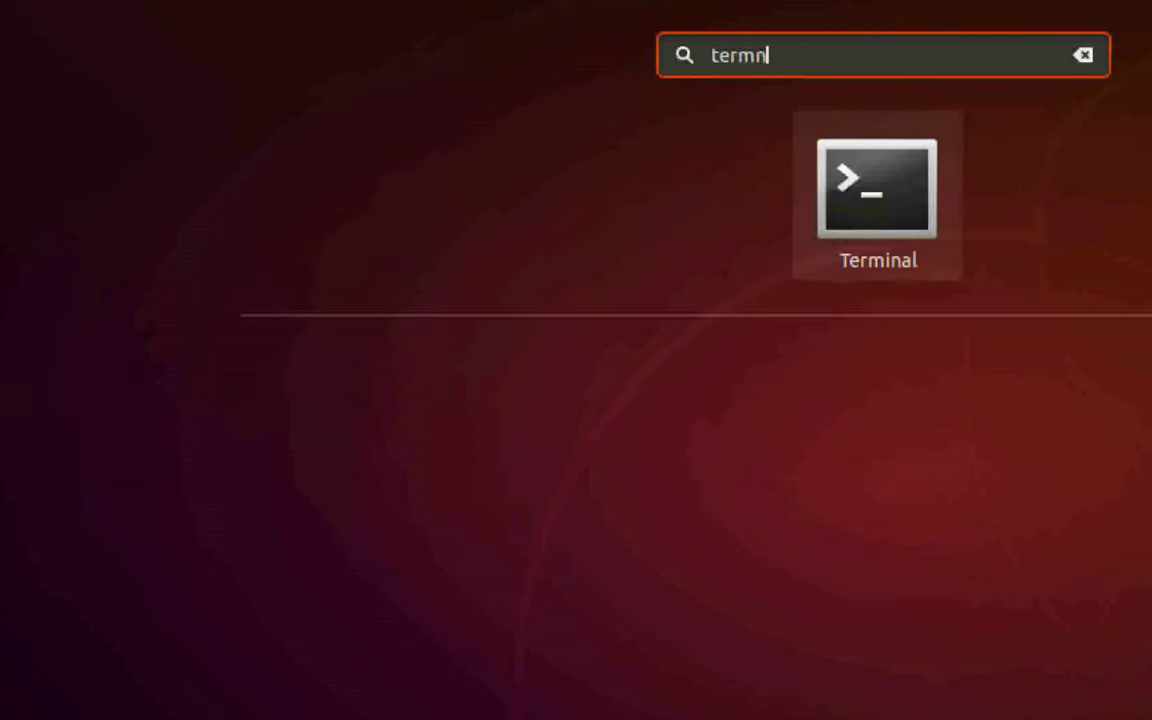
pyautogui.press('BackSpace')
pyautogui.press('Return')
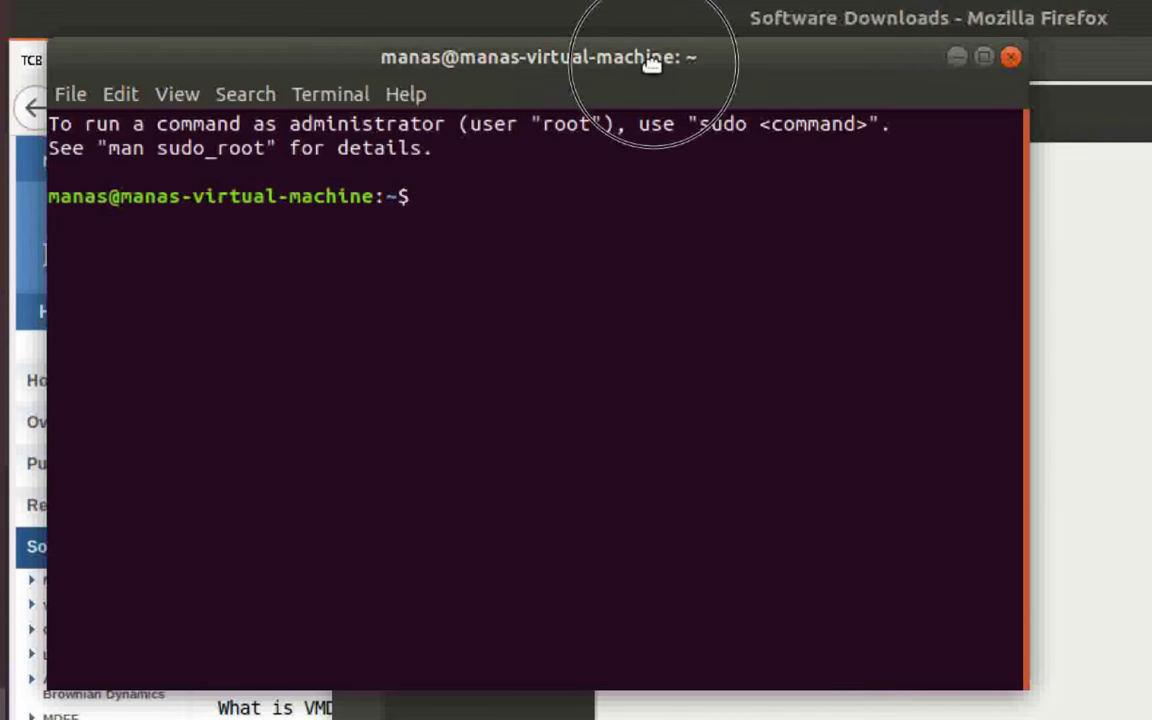
pyautogui.moveTo(656, 57); pyautogui.dragTo(1135, 338)
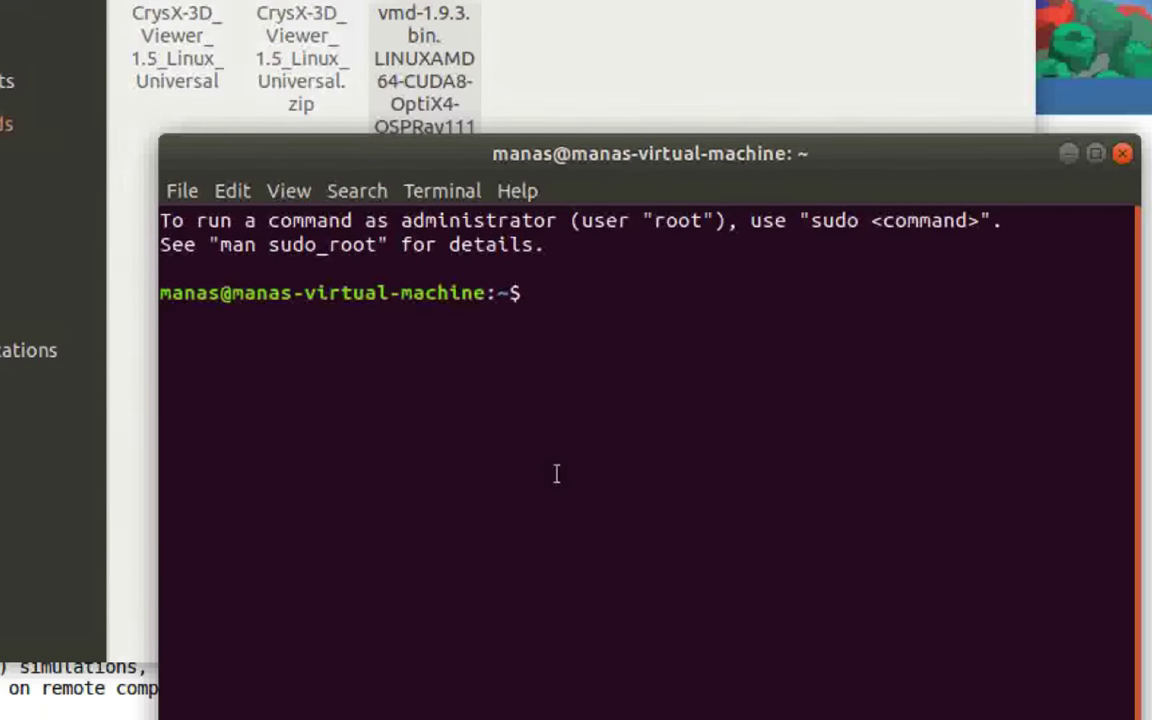
# Change into the Downloads folder with cd Downloads/
pyautogui.write('cd')
pyautogui.write(' Dow')
pyautogui.press('Tab')
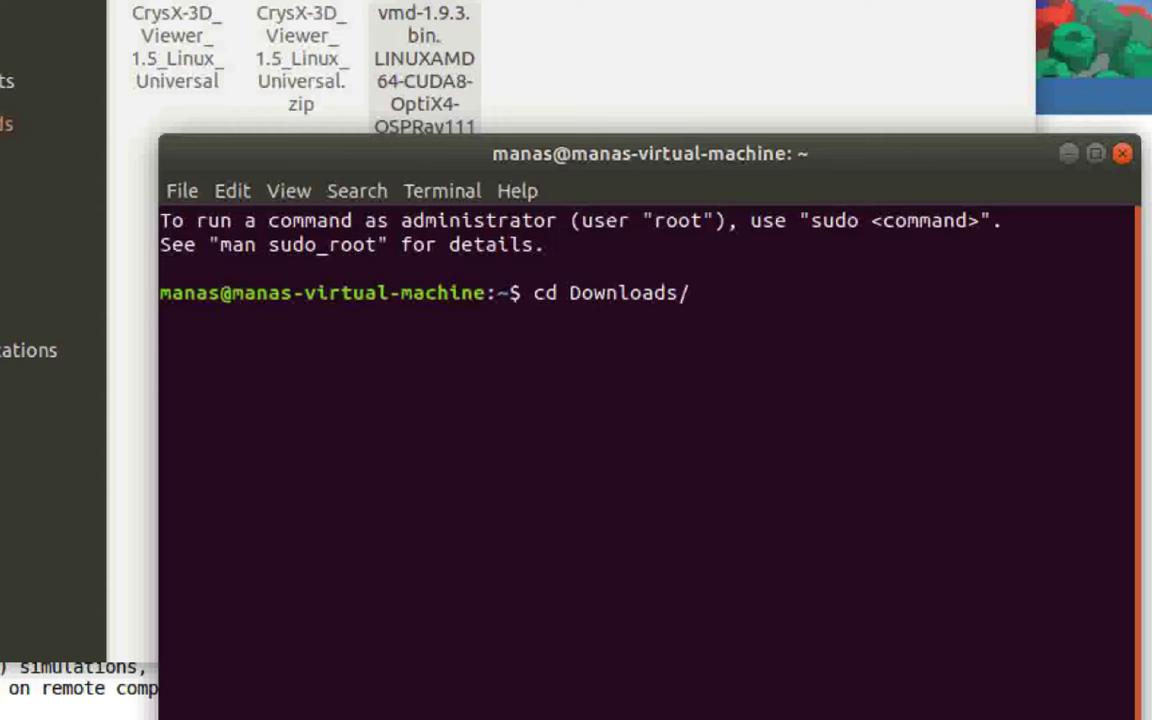
pyautogui.moveTo(540, 153); pyautogui.dragTo(490, 383)
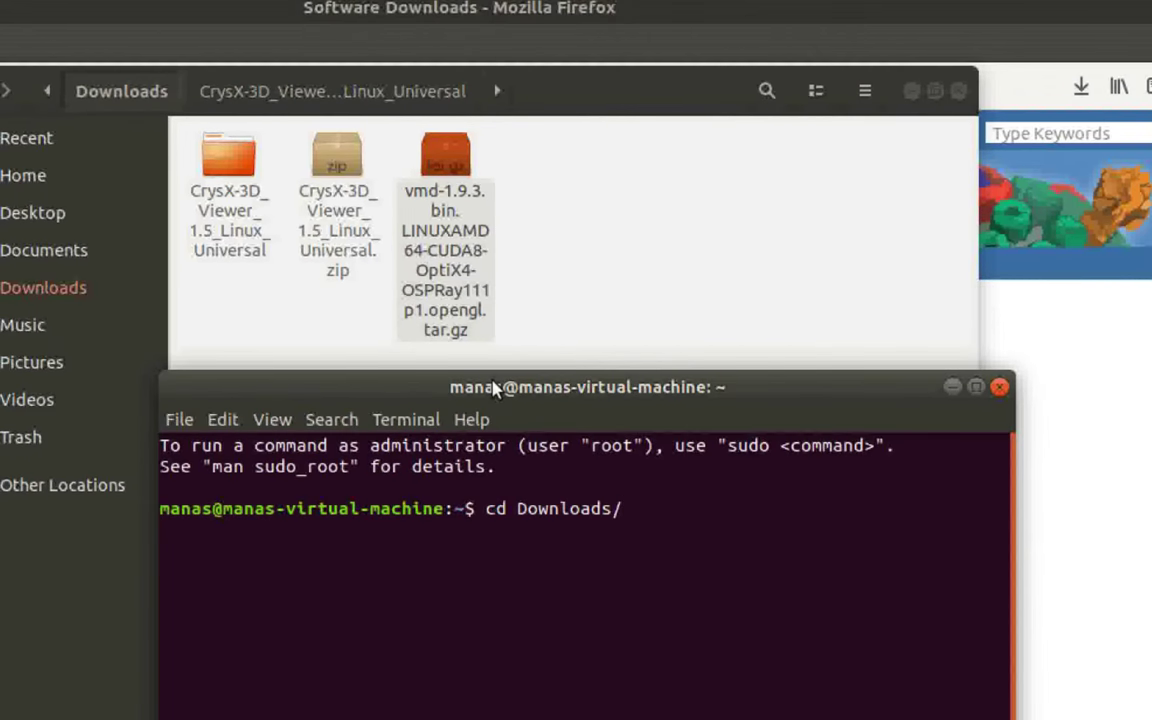
pyautogui.press('Return')
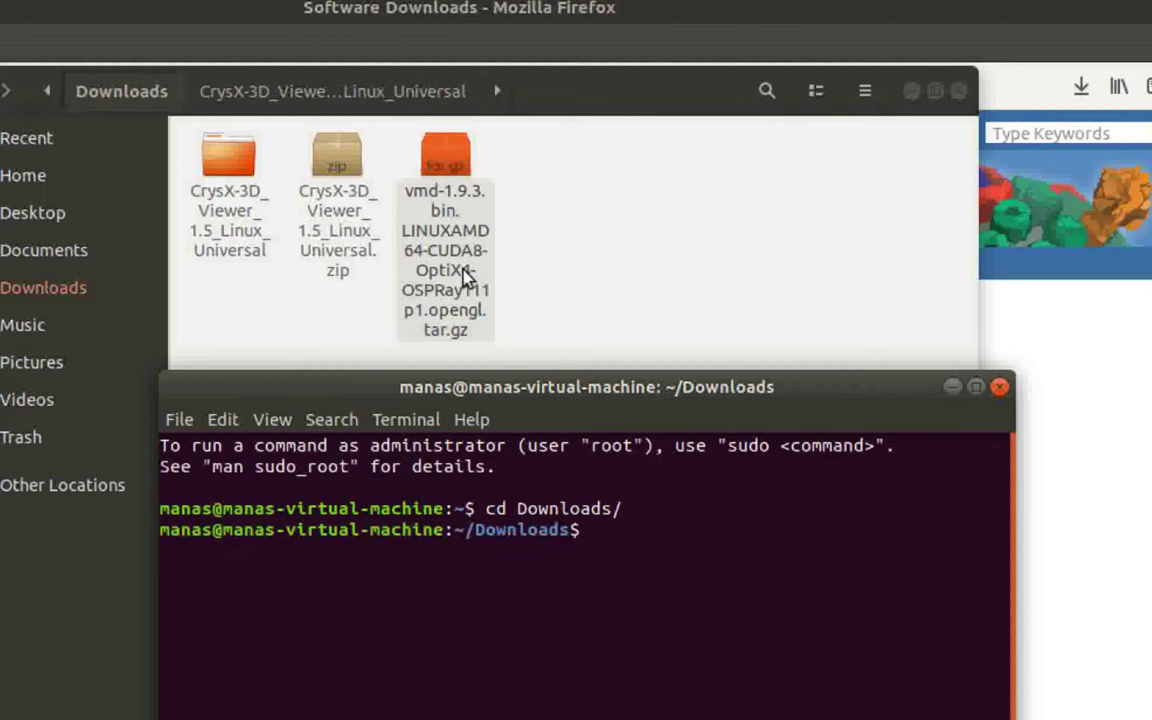
# Check the VMD archive's file actions menu in Files, then return to Terminal
pyautogui.rightClick(442, 211)
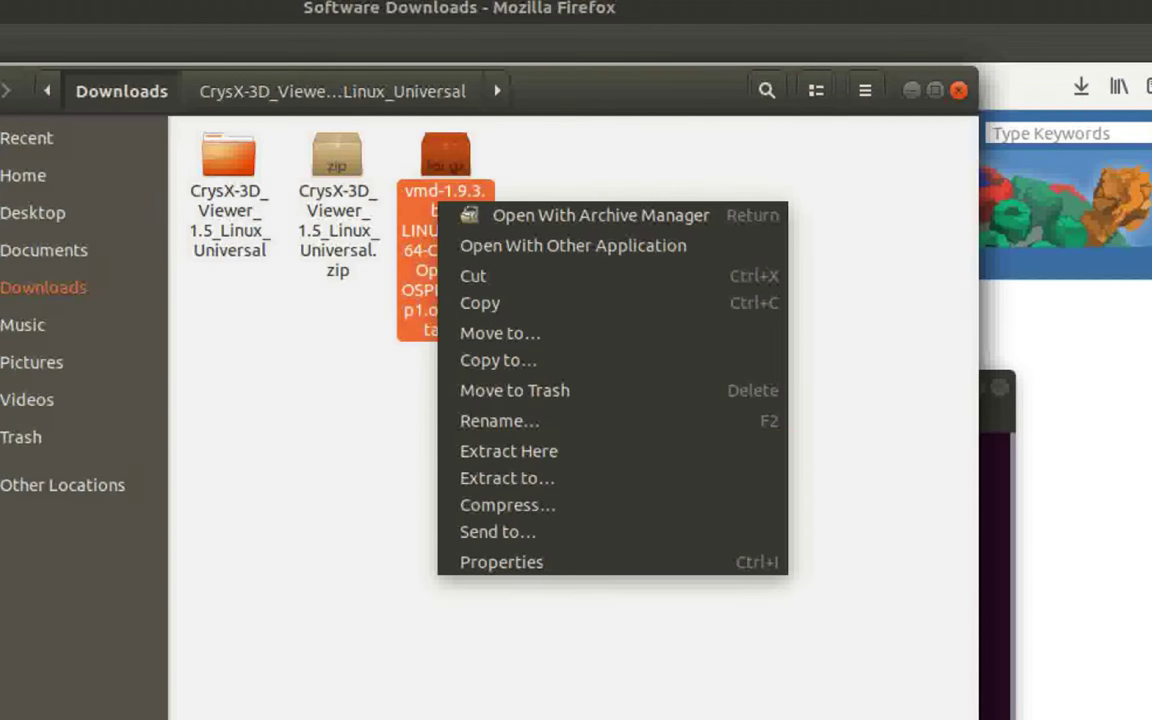
pyautogui.press('Escape')
pyautogui.hotkey('alt', 'Tab')
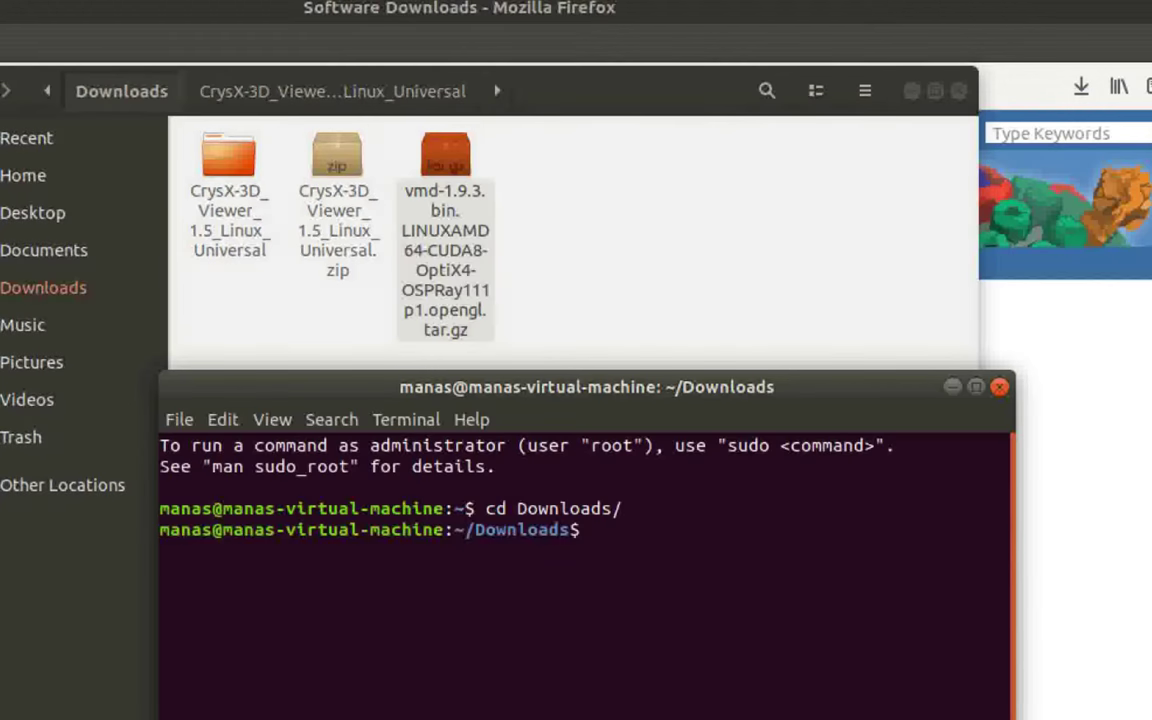
# Extract the VMD 1.9.3 archive with tar -zxvf, widening the terminal window
pyautogui.write('tar -')
pyautogui.write('zx')
pyautogui.write('vf ')
pyautogui.write('vmd')
pyautogui.press('Tab')
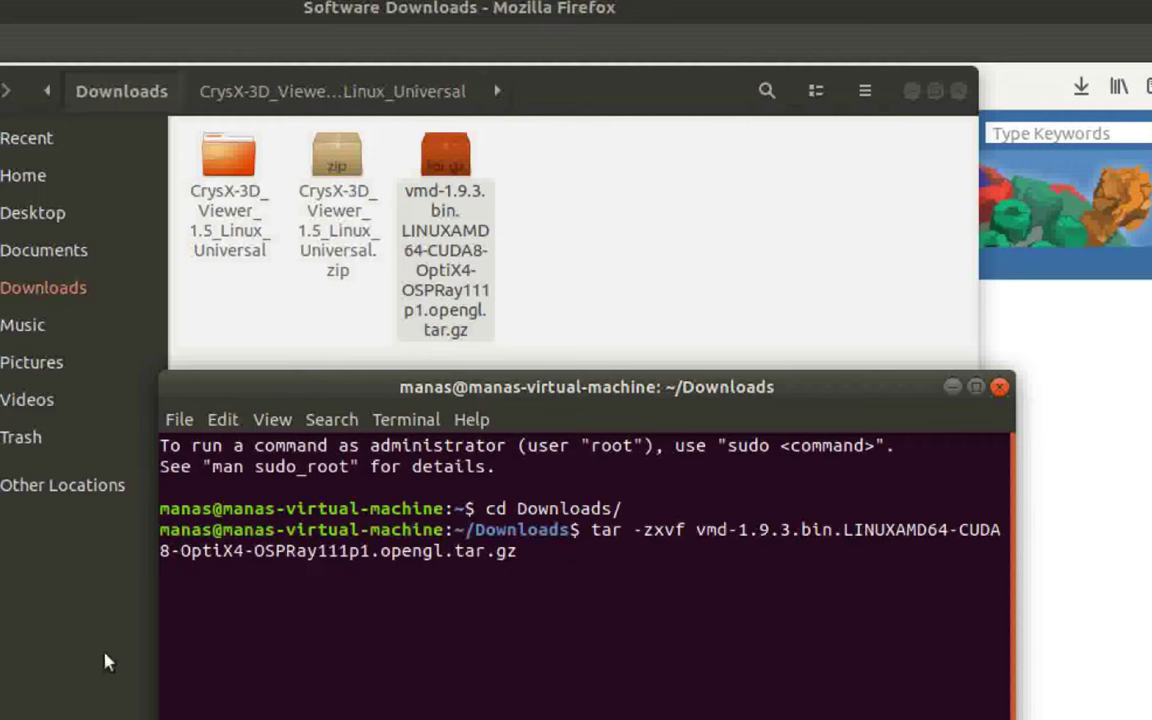
pyautogui.moveTo(159, 582); pyautogui.dragTo(0, 586)
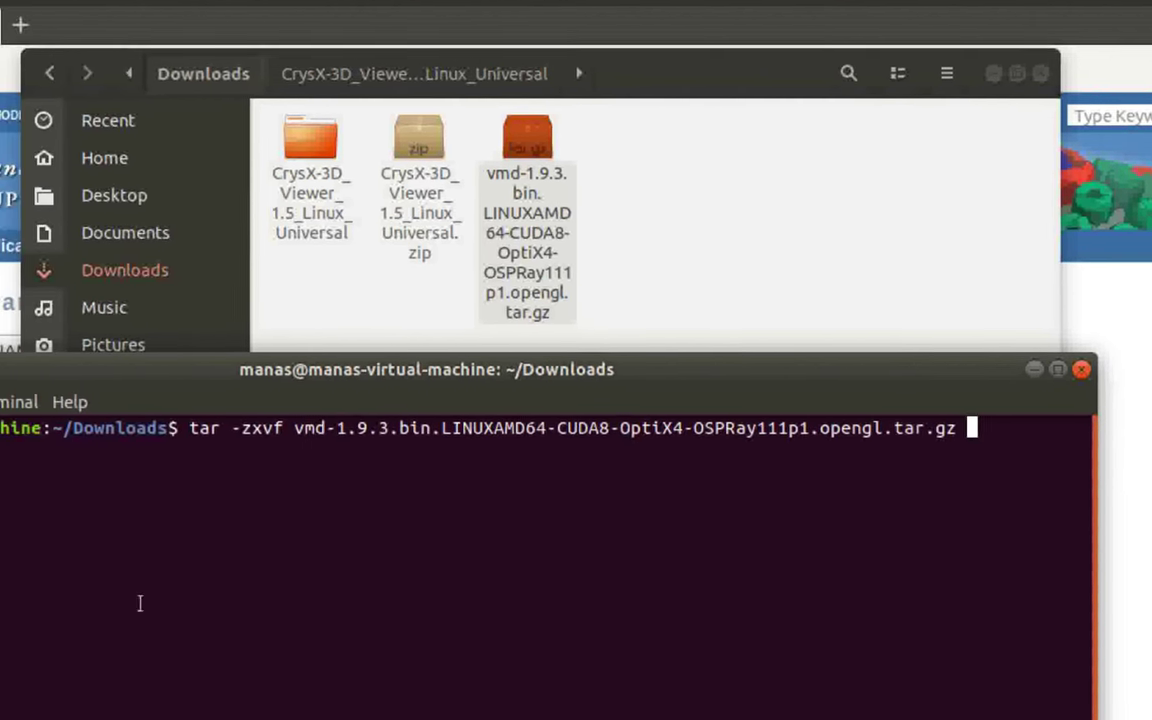
pyautogui.click(395, 350)
pyautogui.moveTo(395, 350); pyautogui.dragTo(399, 225)
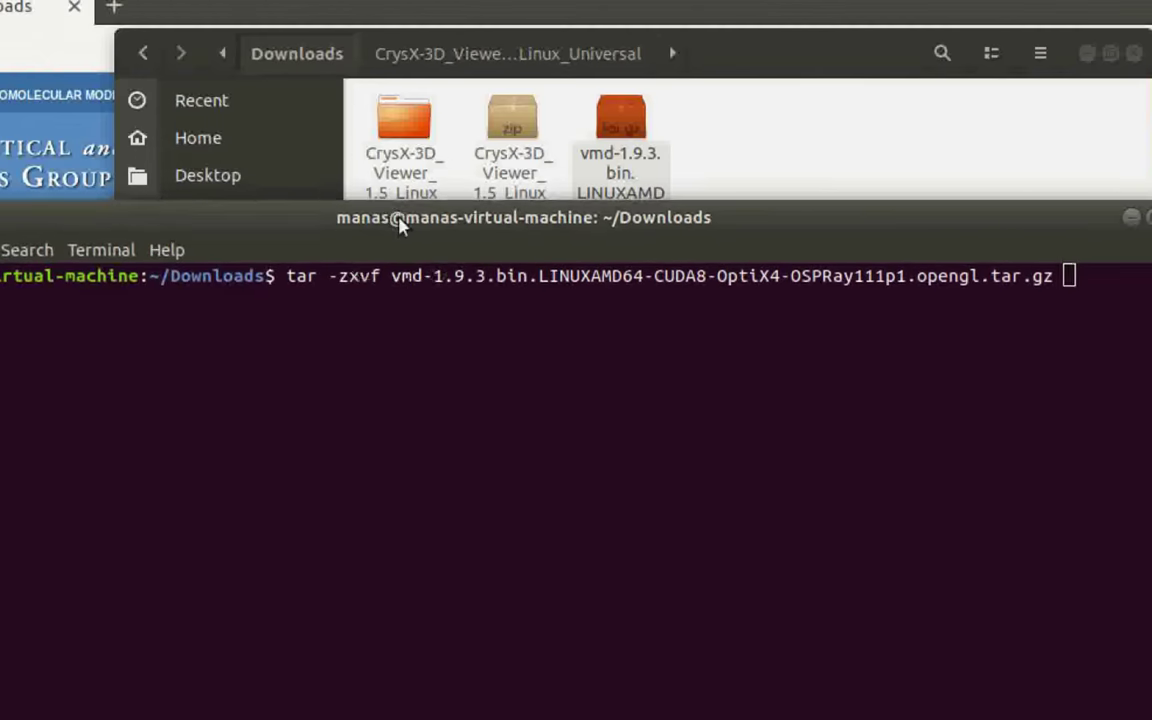
pyautogui.press('Return')
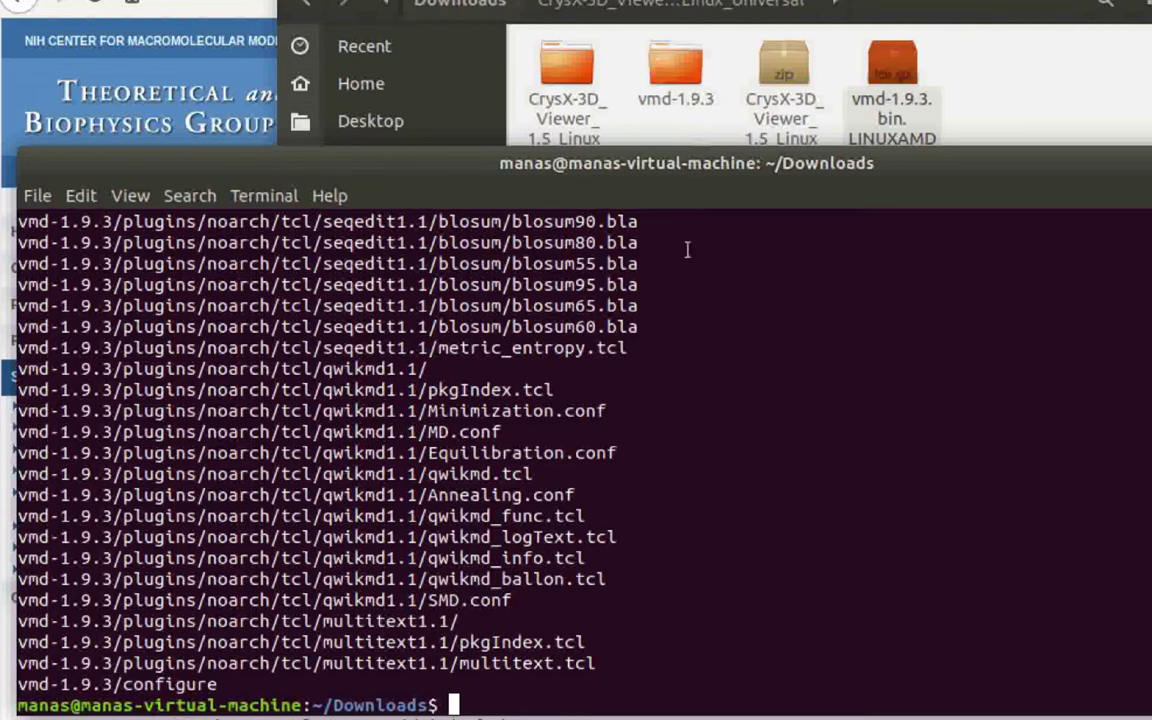
# Enter vmd-1.9.3, list its contents, and run ./configure for LINUXAMD64
pyautogui.write('cd ')
pyautogui.write('v')
pyautogui.press('Tab')
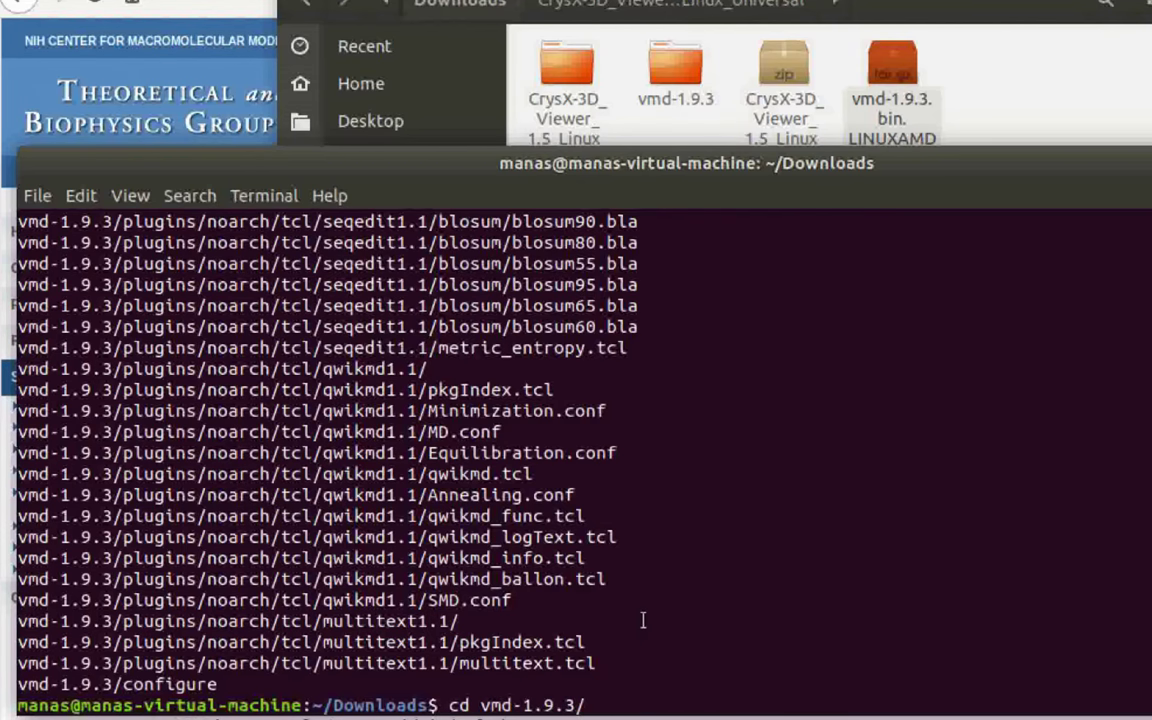
pyautogui.press('Return')
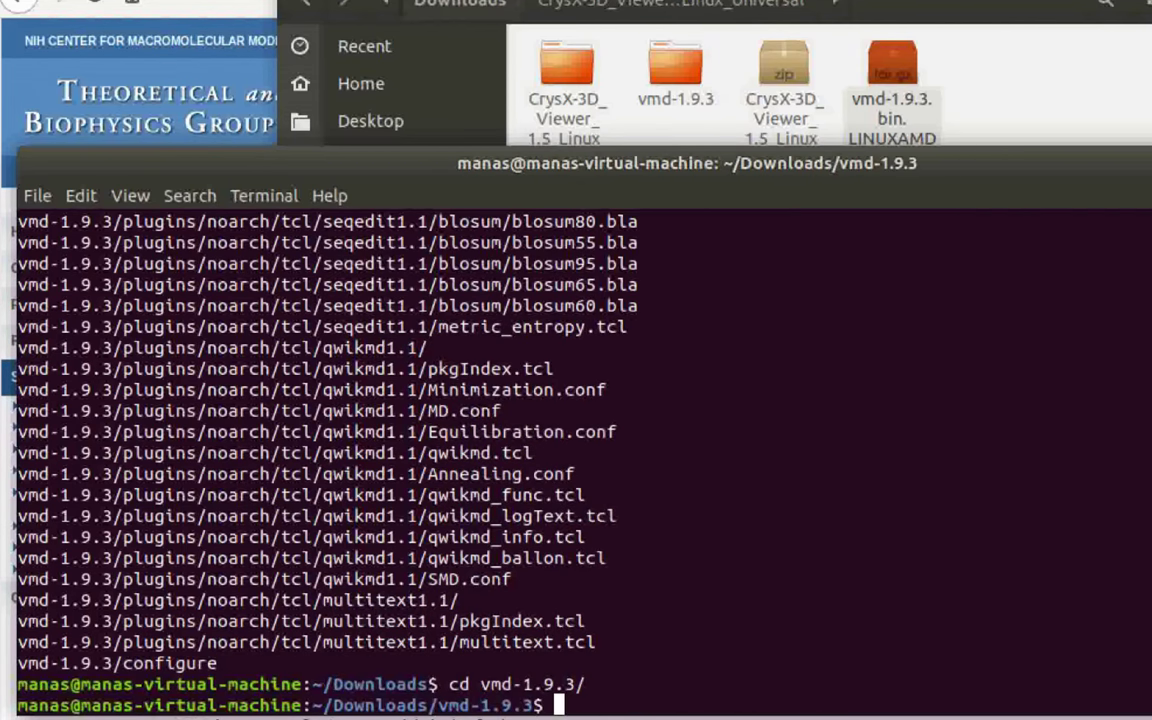
pyautogui.write('ls')
pyautogui.press('Return')
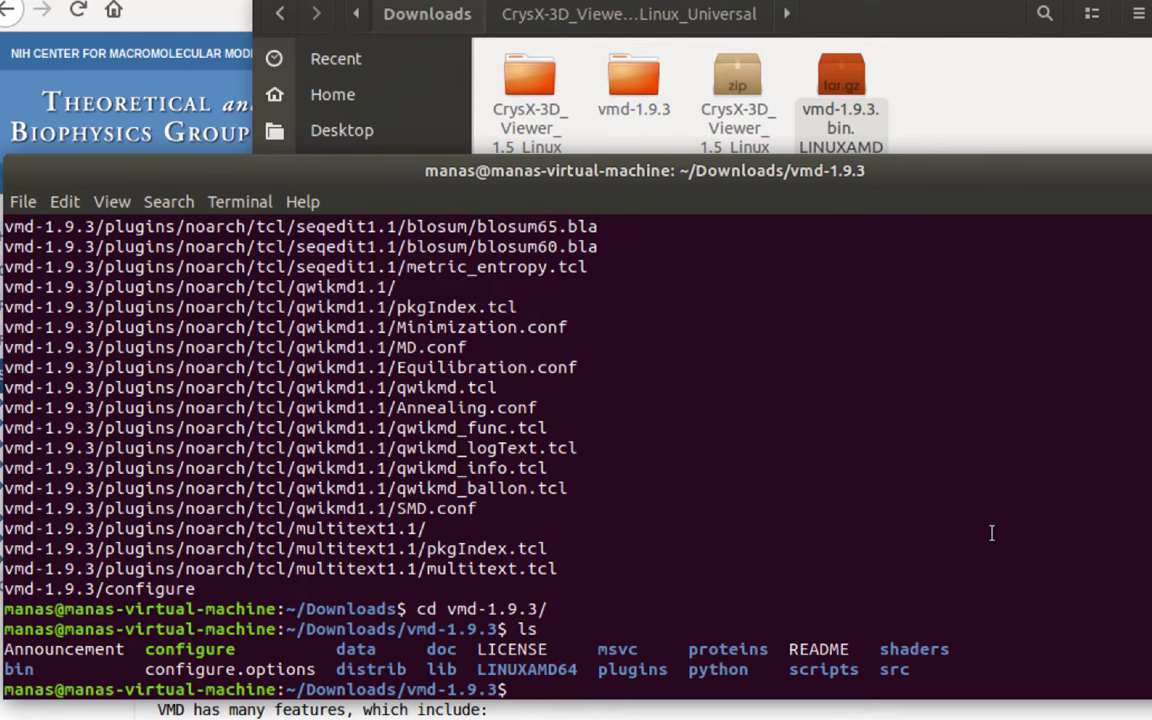
pyautogui.write('./')
pyautogui.write('configure')
pyautogui.press('Return')
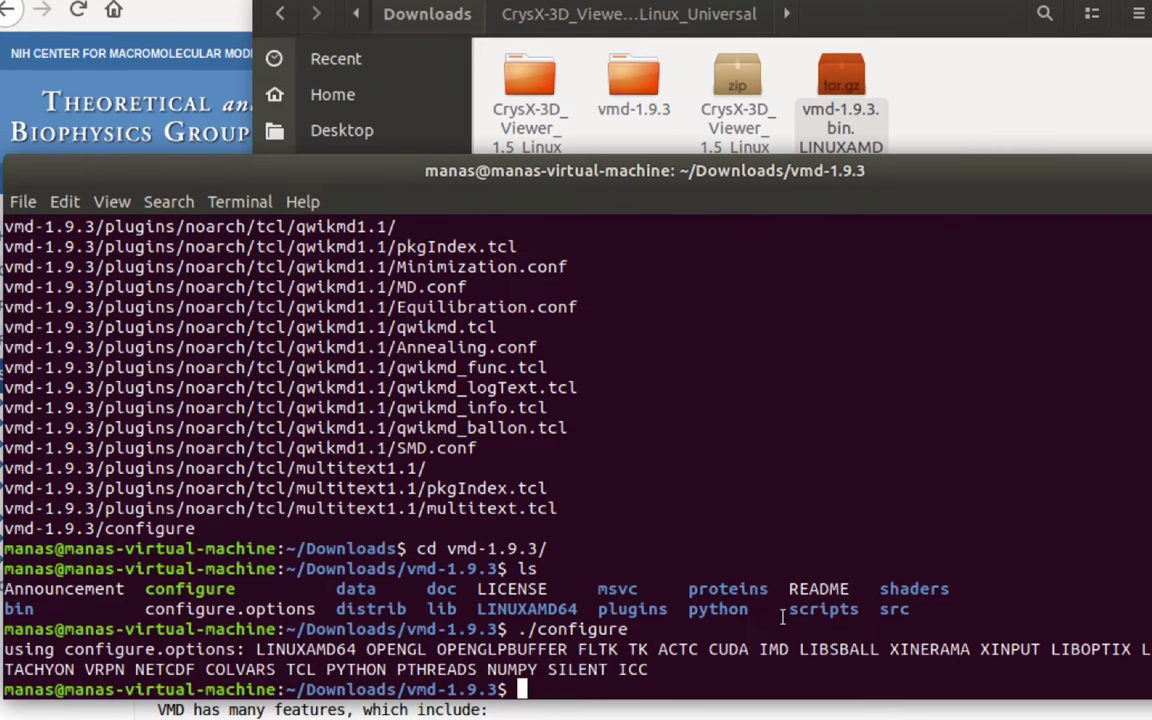
# Enter src, list its Makefiles, and run sudo make install, which fails with make not found
pyautogui.write('cd sr')
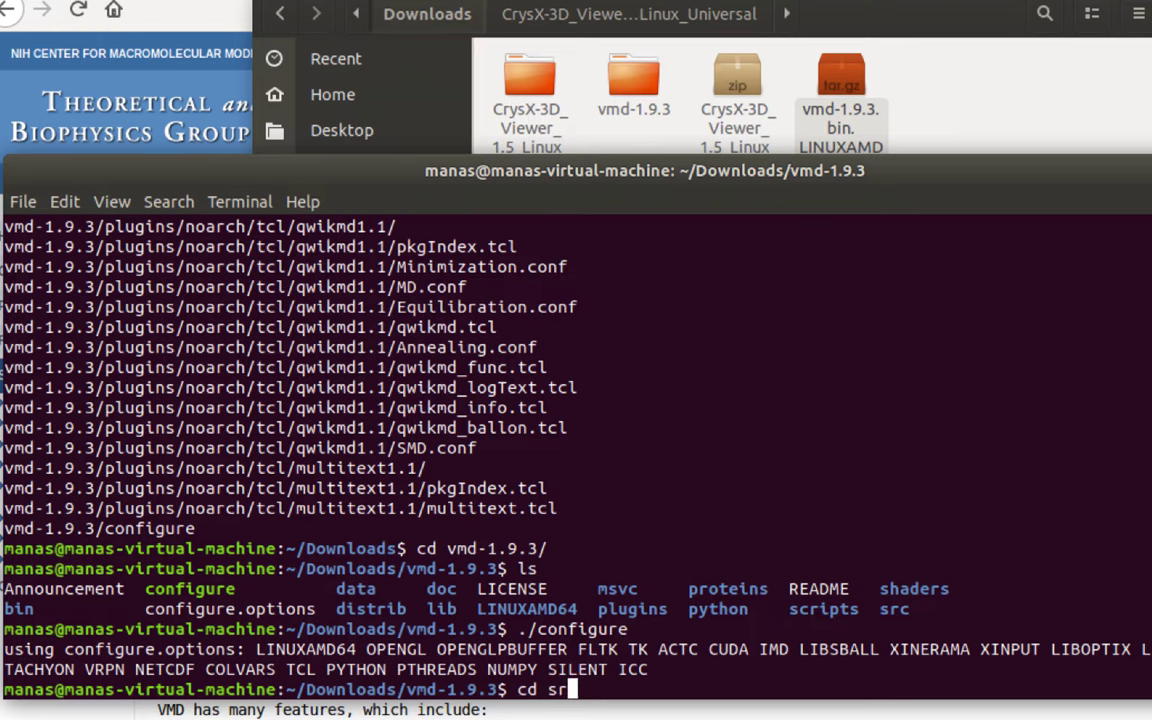
pyautogui.write('c')
pyautogui.press('Return')
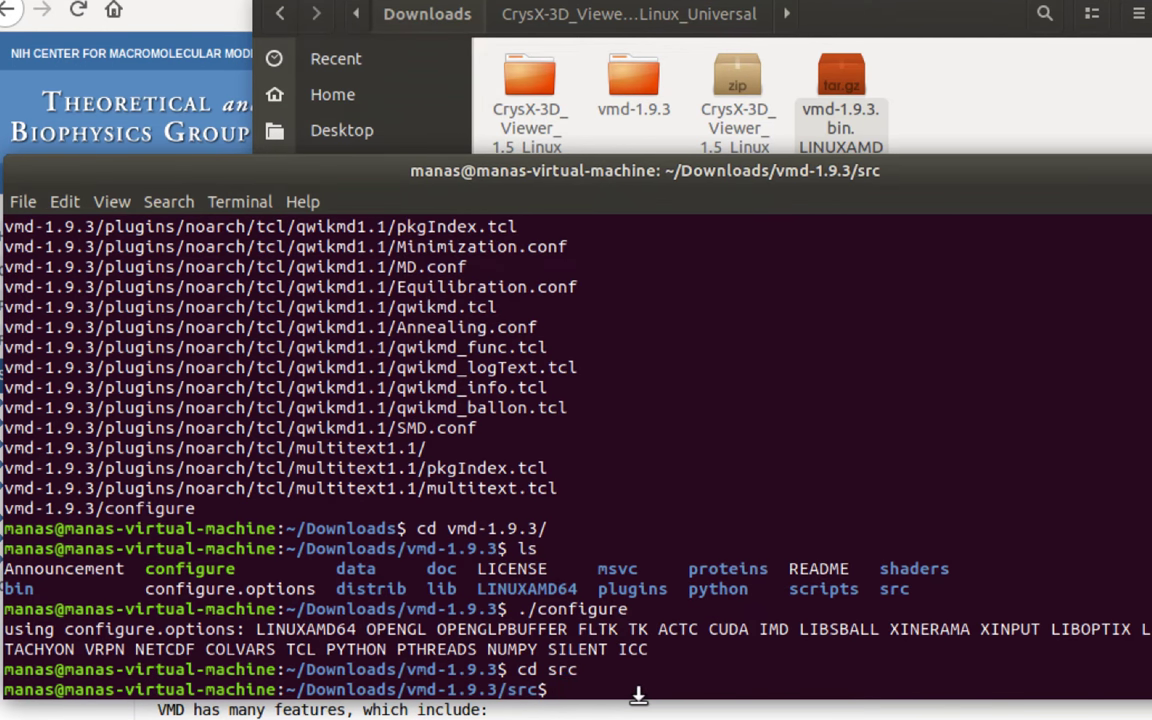
pyautogui.write('ls')
pyautogui.press('Return')
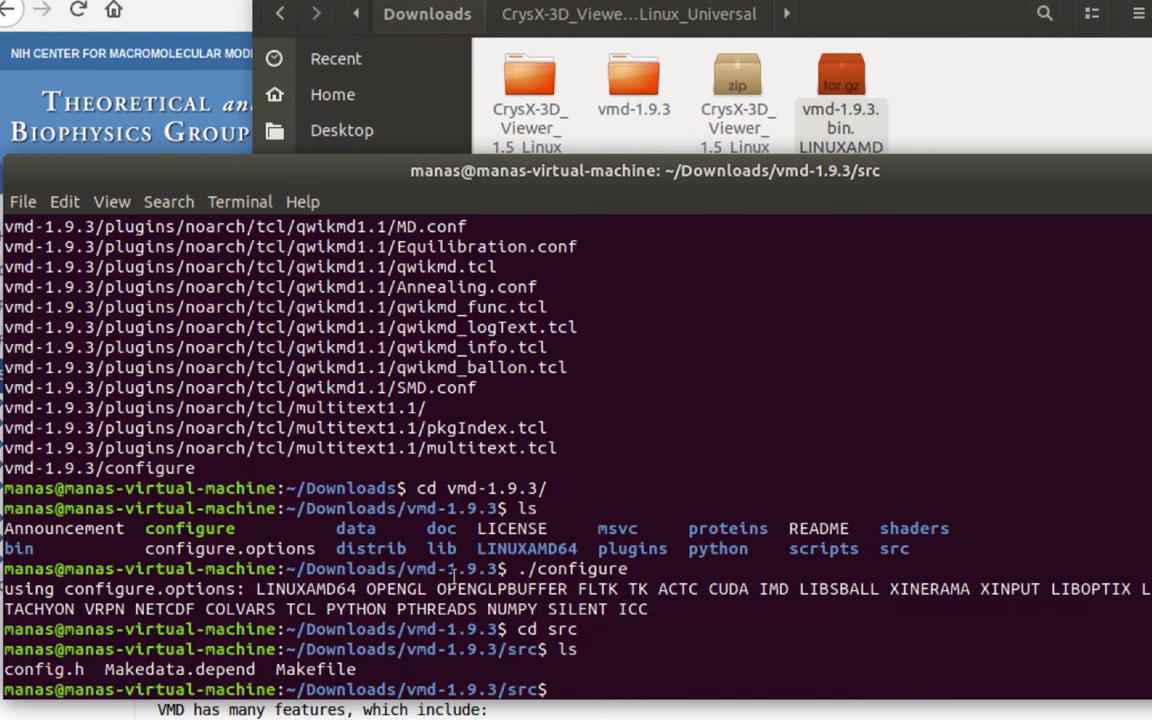
pyautogui.write('sudo ')
pyautogui.write('make instal')
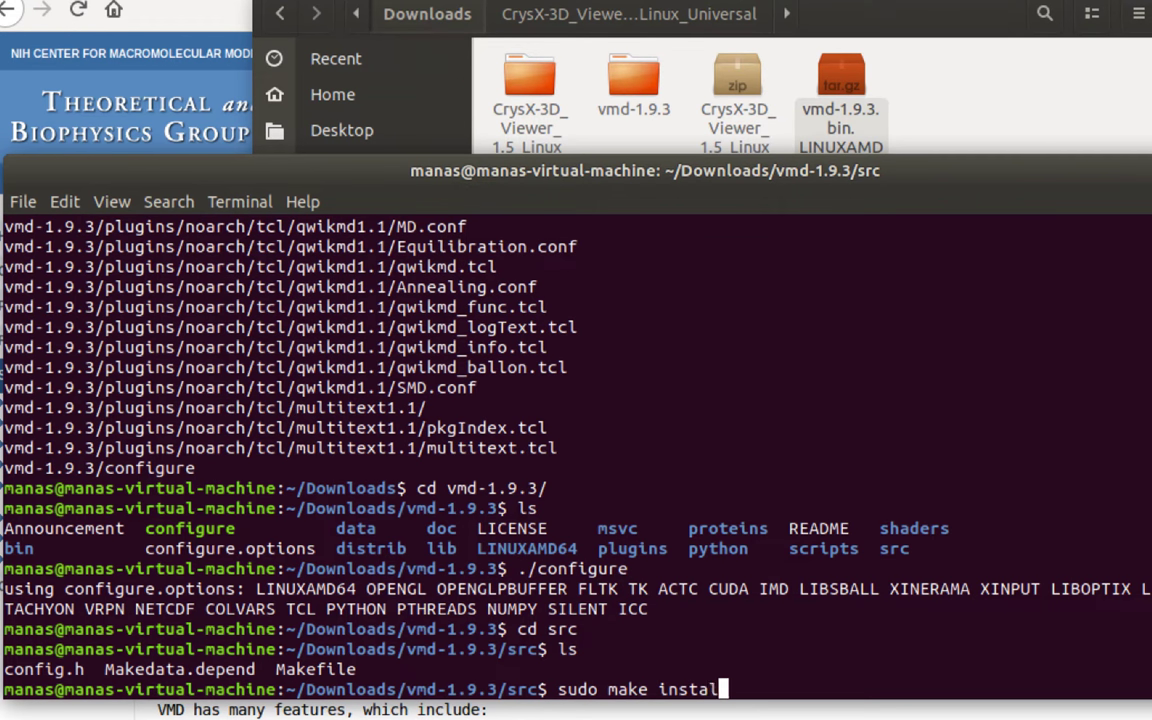
pyautogui.write('l')
pyautogui.press('Return')
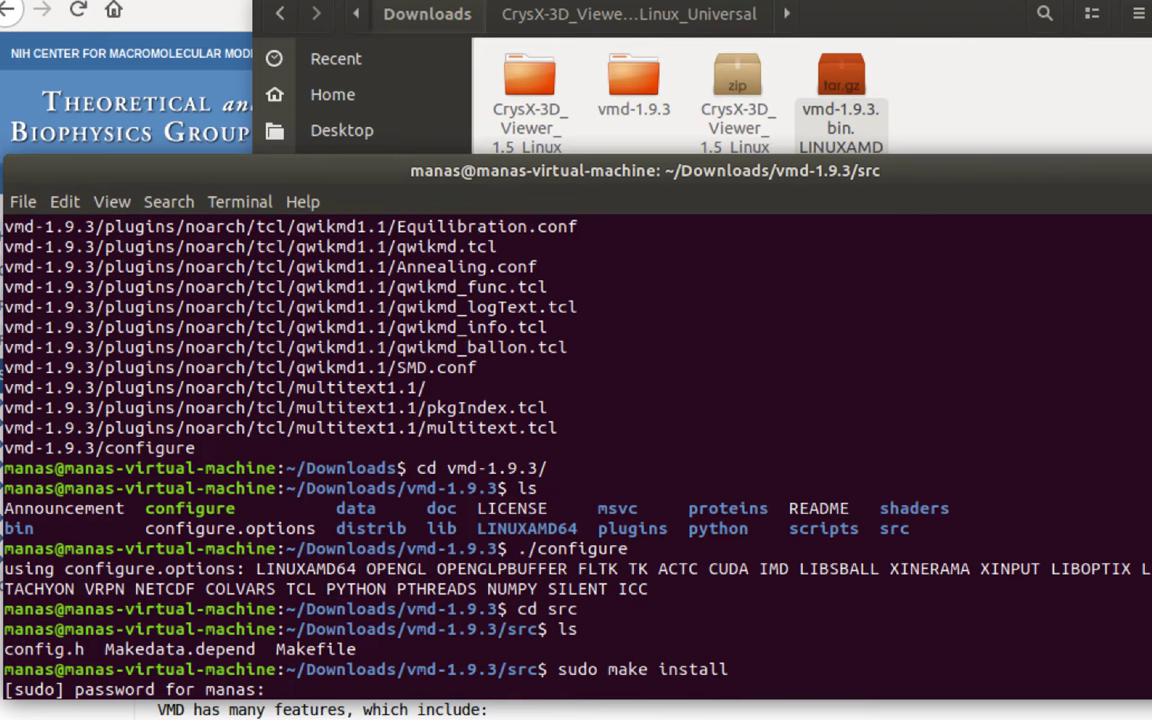
pyautogui.press('Return')
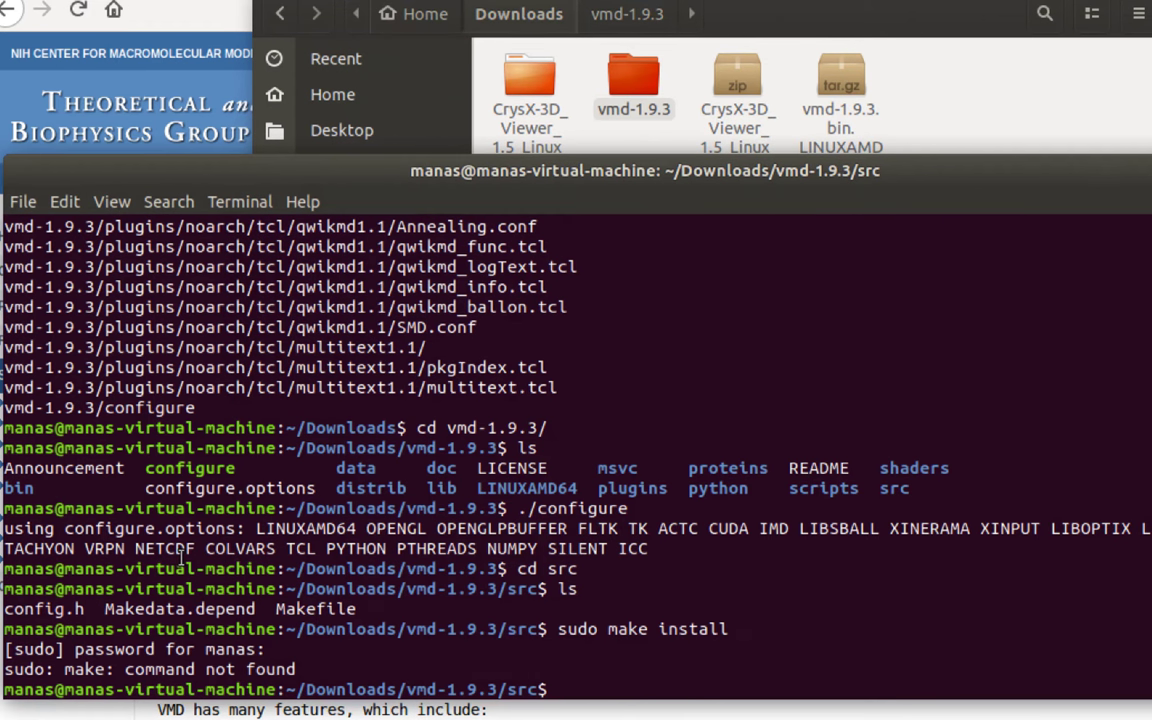
# Check whether make is installed with which make
pyautogui.write('wh')
pyautogui.write('ich make')
pyautogui.press('Return')
pyautogui.write('\\')
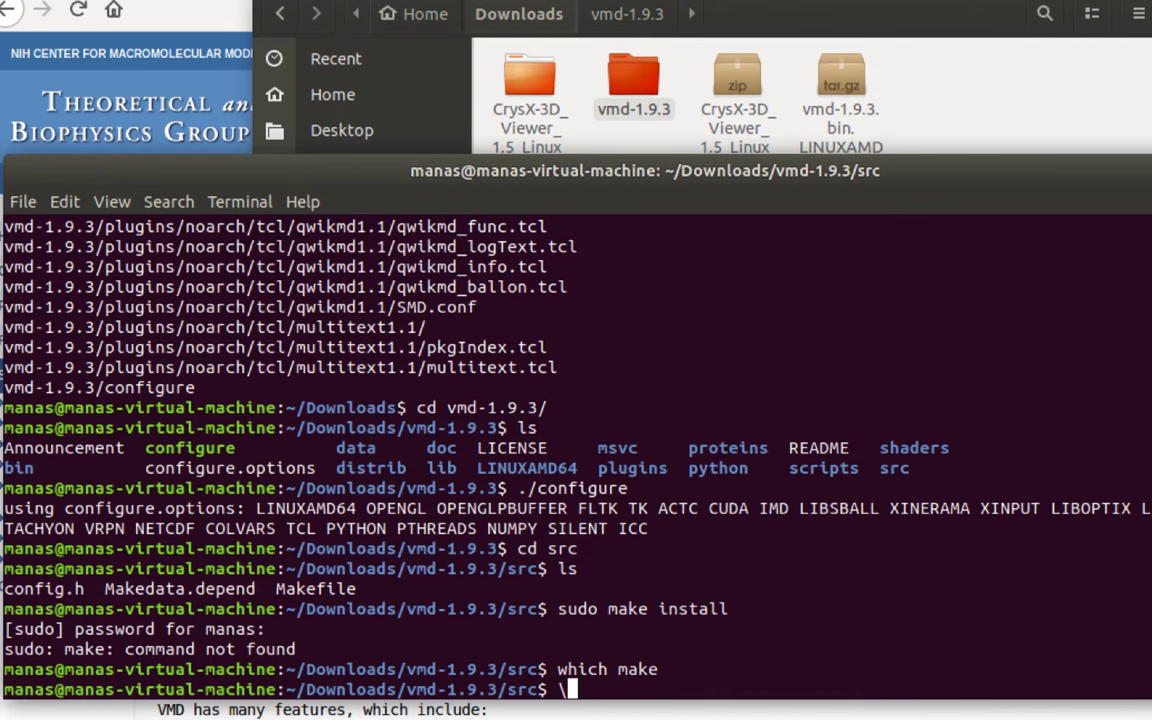
pyautogui.press('BackSpace')
# Install make with sudo apt-get install --reinstall make
pyautogui.write('sudo ap')
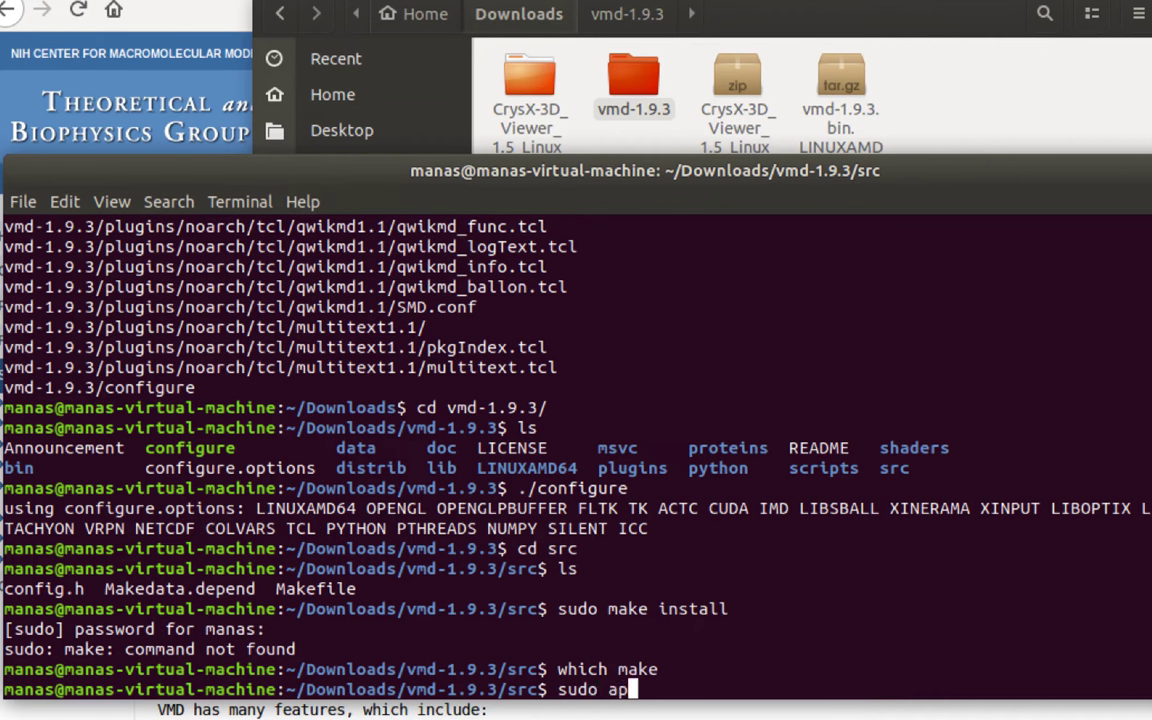
pyautogui.write('t-get ')
pyautogui.write('install ')
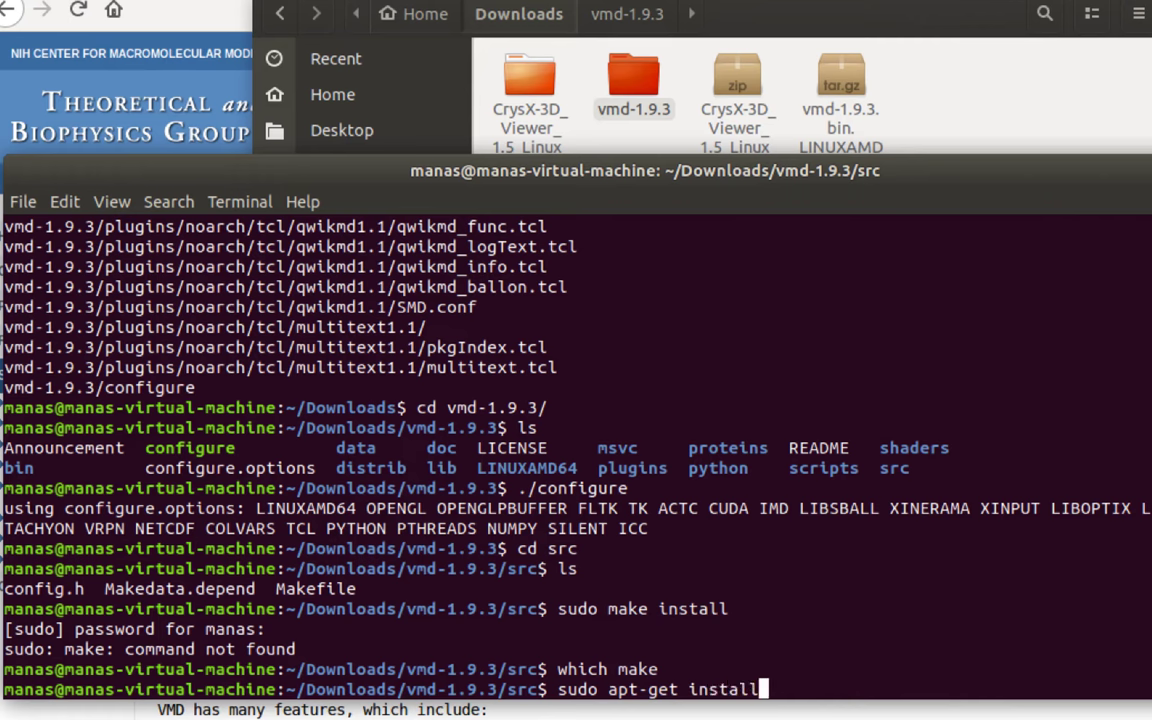
pyautogui.write('--rei')
pyautogui.write('nstall make')
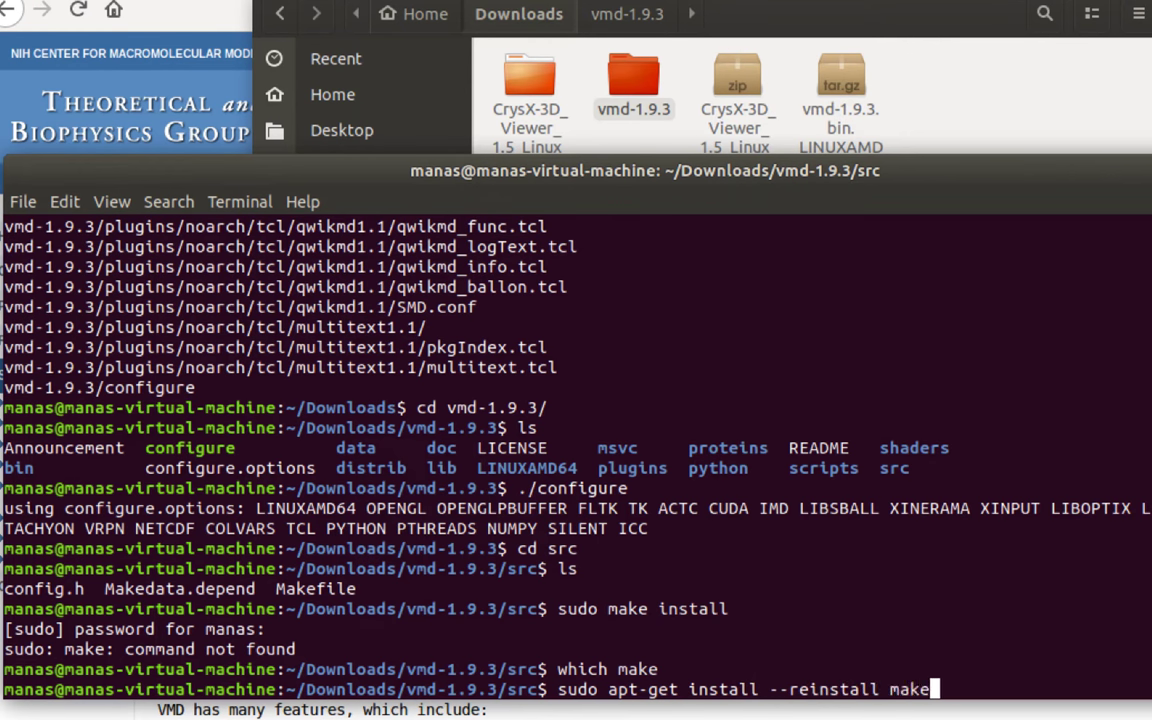
pyautogui.press('Return')
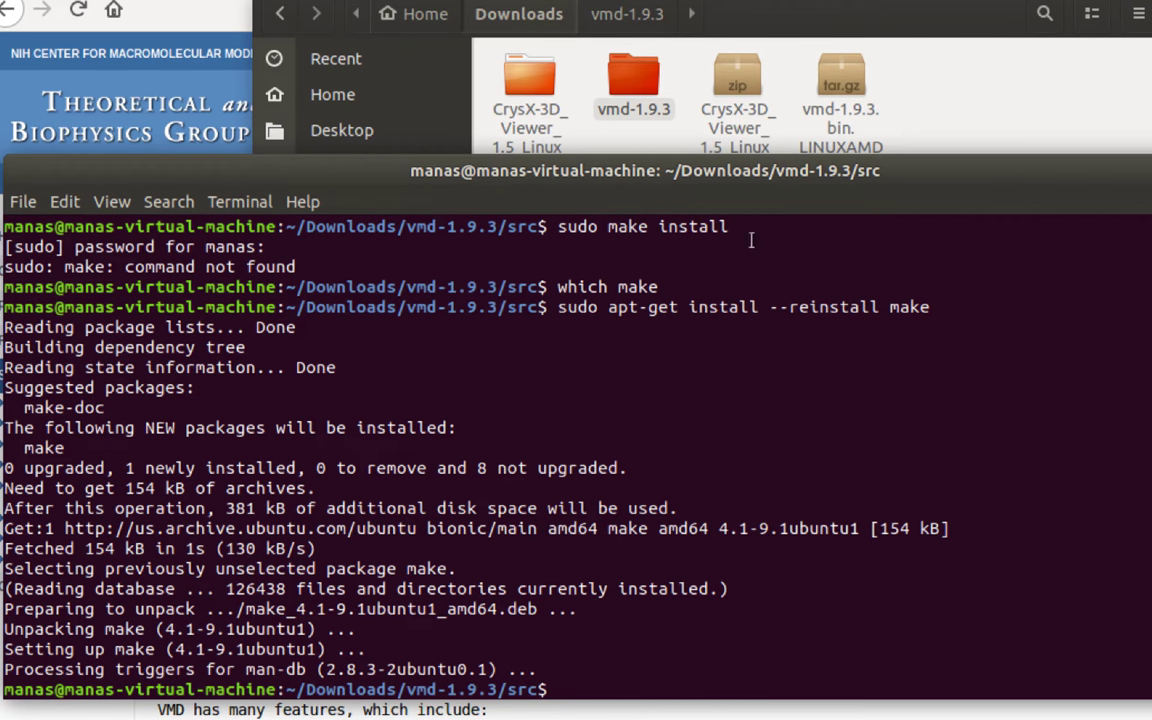
pyautogui.moveTo(558, 228); pyautogui.dragTo(727, 228)
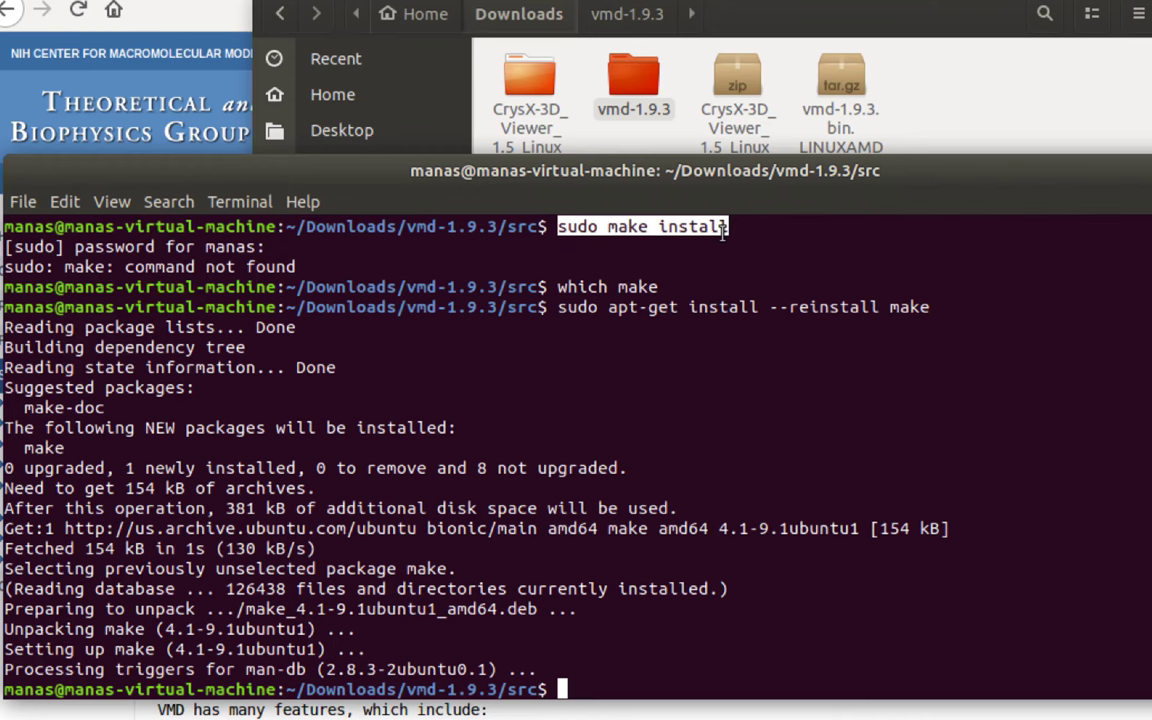
pyautogui.click(726, 418)
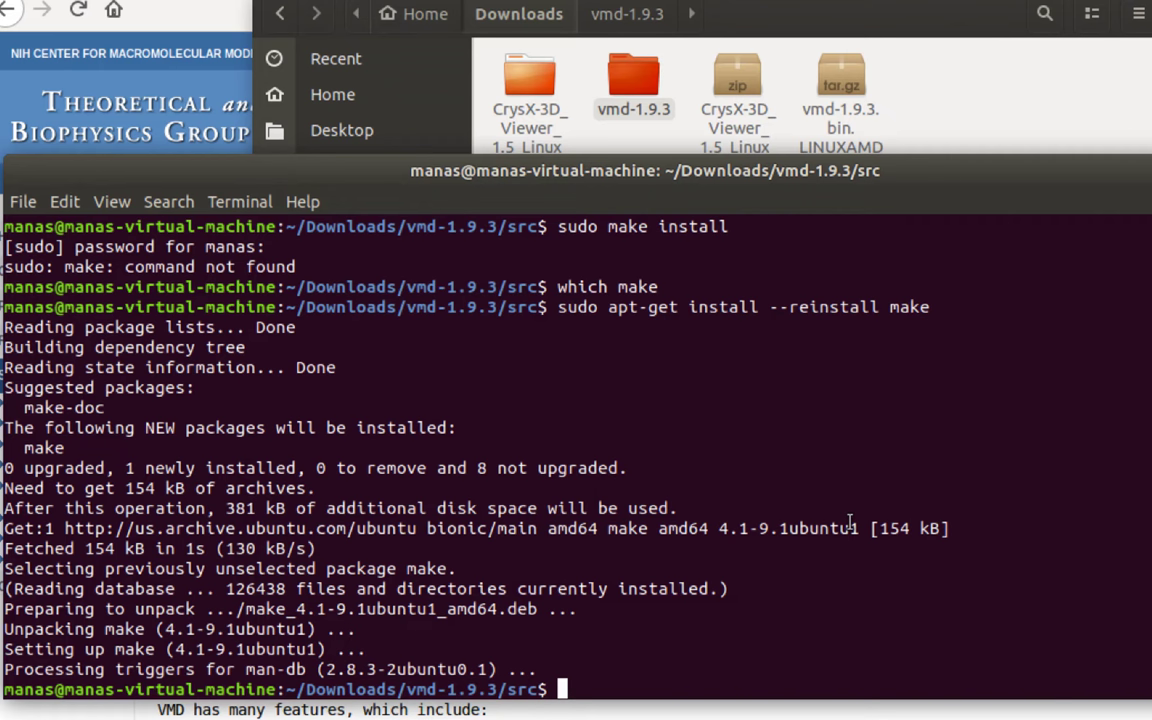
# Install VMD with 'sudo make install' in src, then clear the terminal screen
pyautogui.write('sudo make insta')
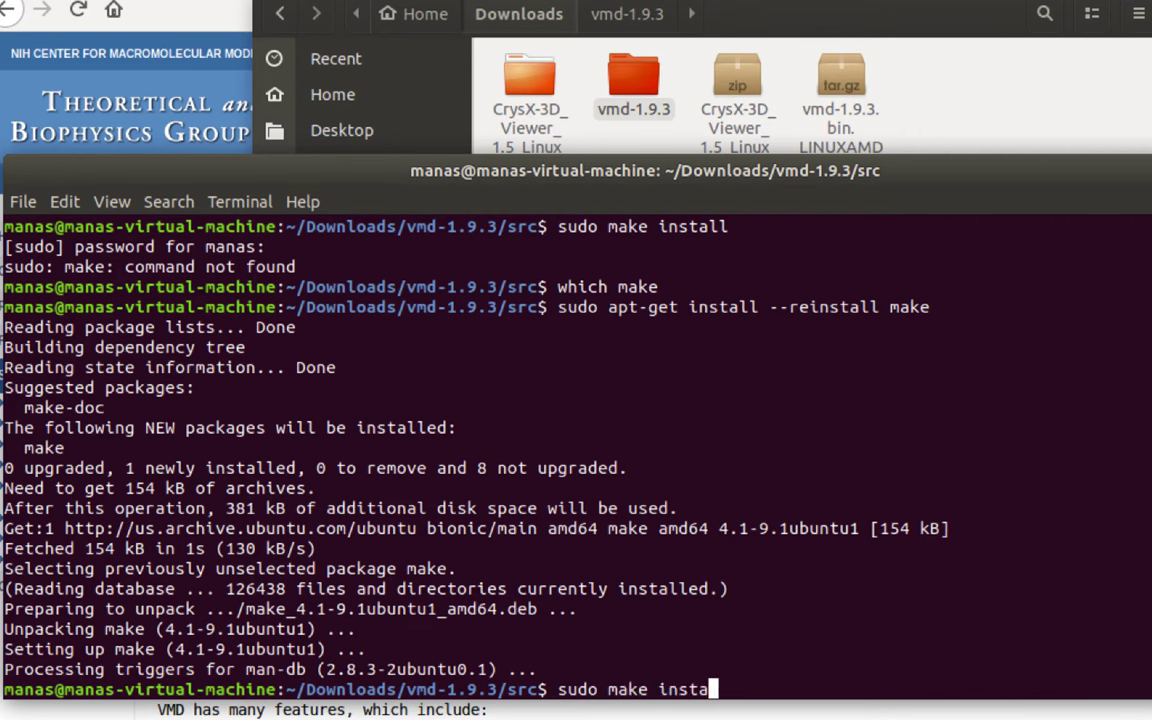
pyautogui.write('ll')
pyautogui.press('Return')
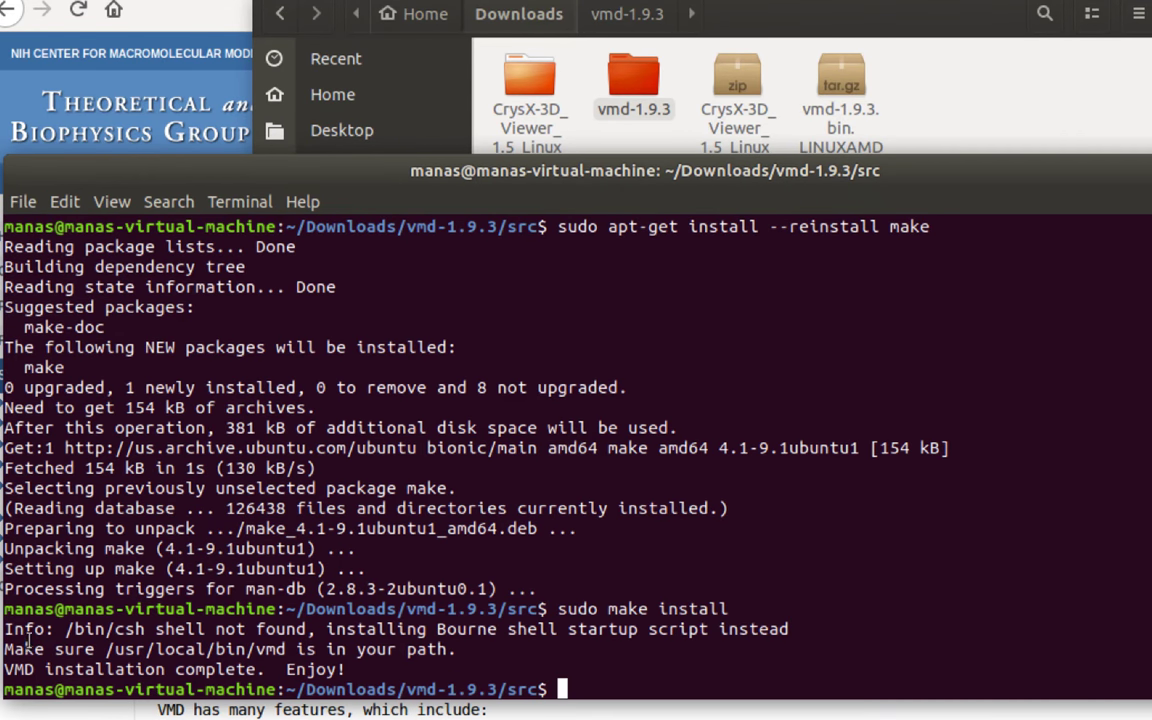
pyautogui.moveTo(8, 669); pyautogui.dragTo(240, 650)
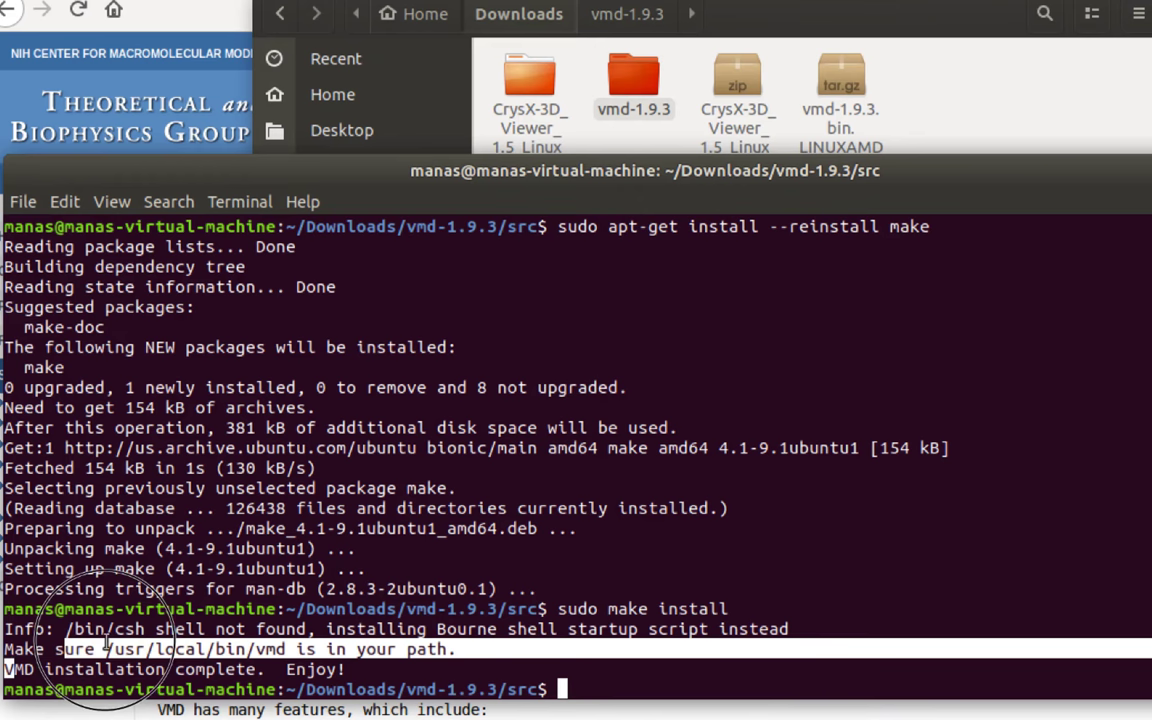
pyautogui.click(240, 650)
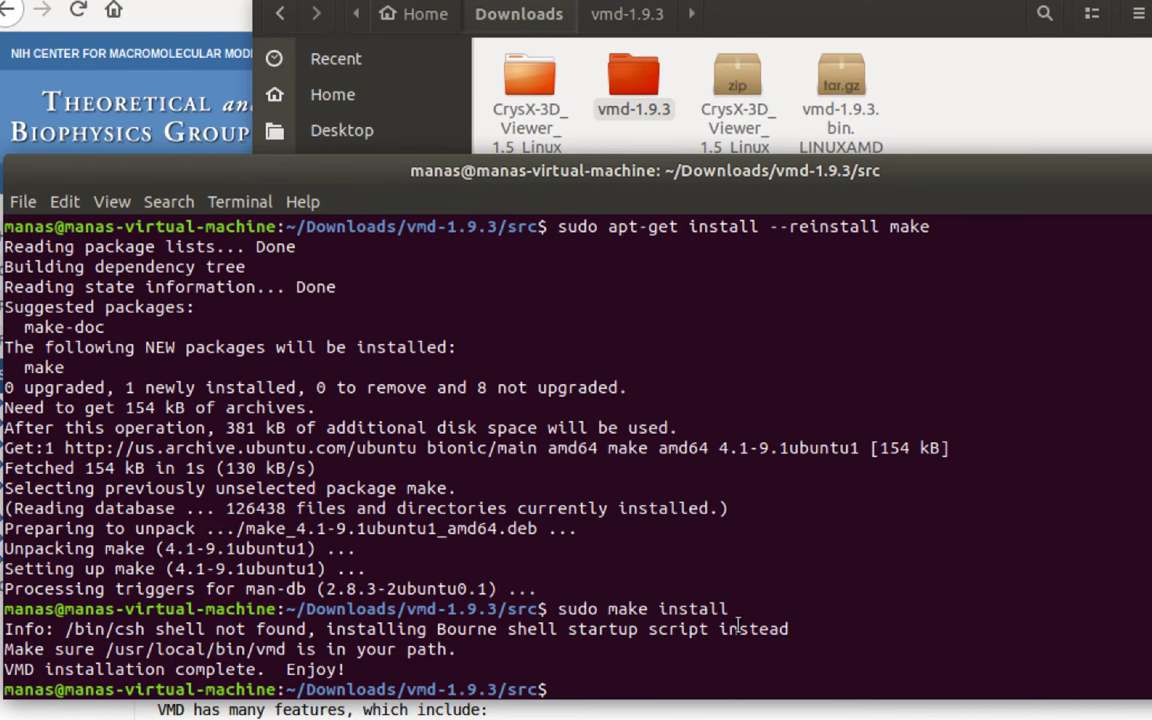
pyautogui.write('clear')
pyautogui.press('Return')
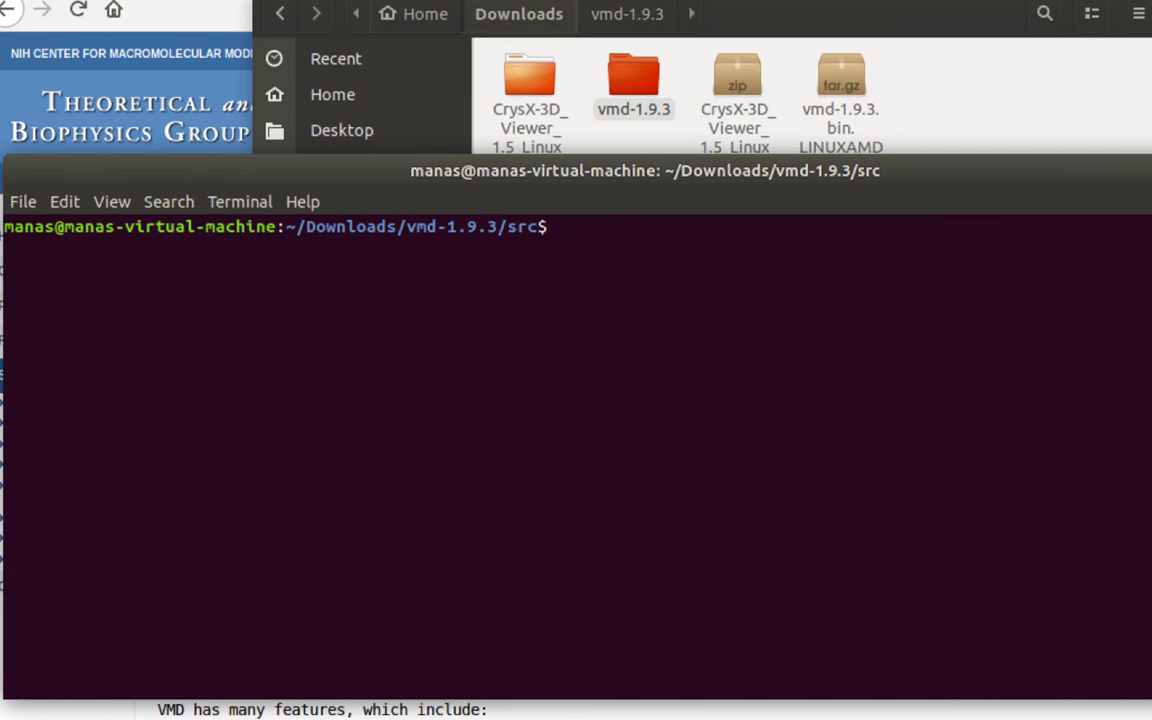
# Launch VMD from the terminal and reposition its main window
pyautogui.write('vmd')
pyautogui.press('Return')
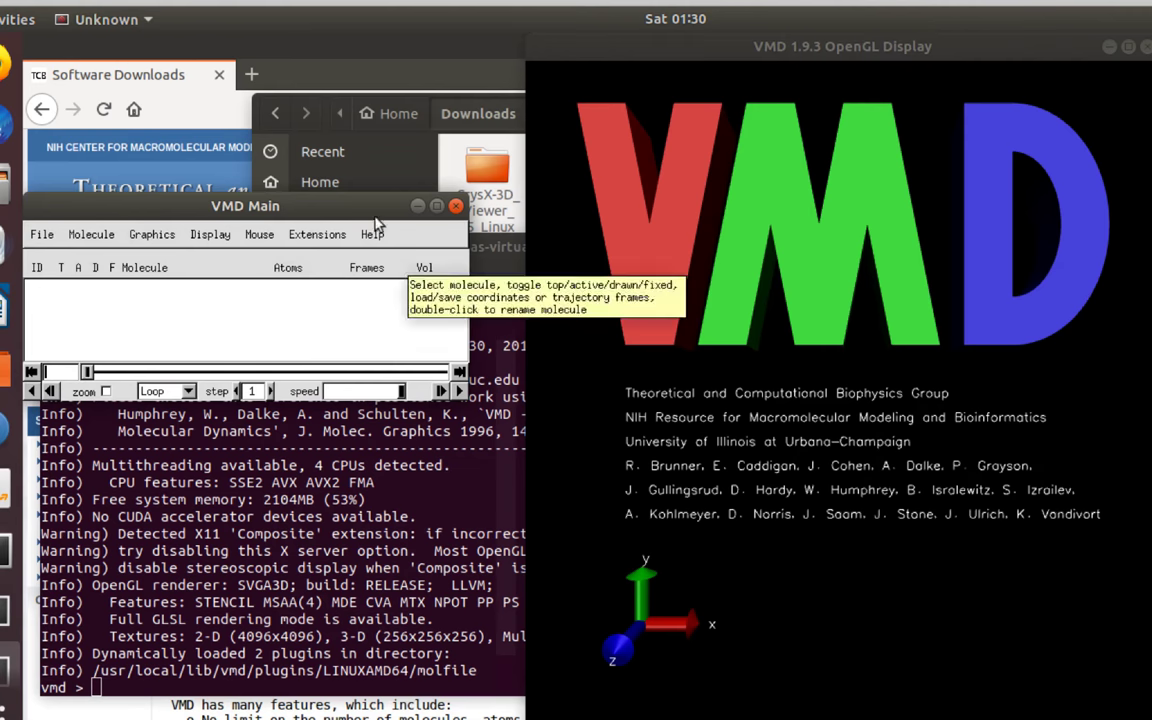
pyautogui.moveTo(352, 202); pyautogui.dragTo(437, 205)
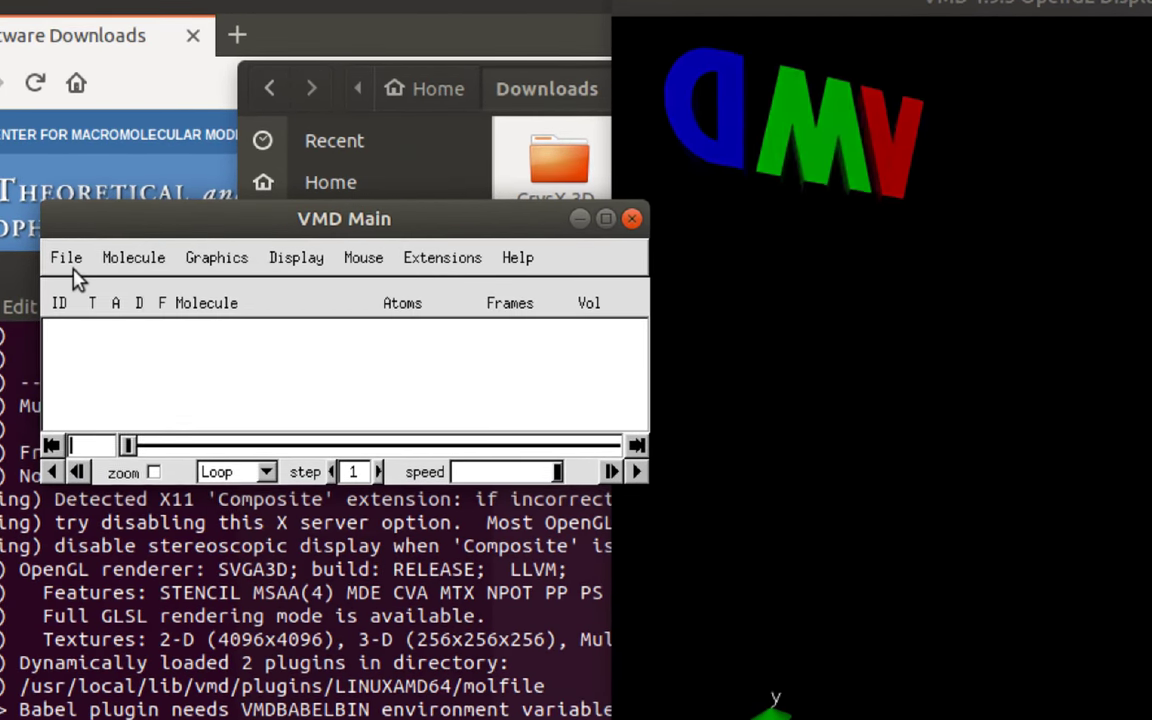
# Start a new molecule and browse from Downloads into the CrysX-3D_Viewer_1.5_Linux_Universal folder
pyautogui.click(70, 262)
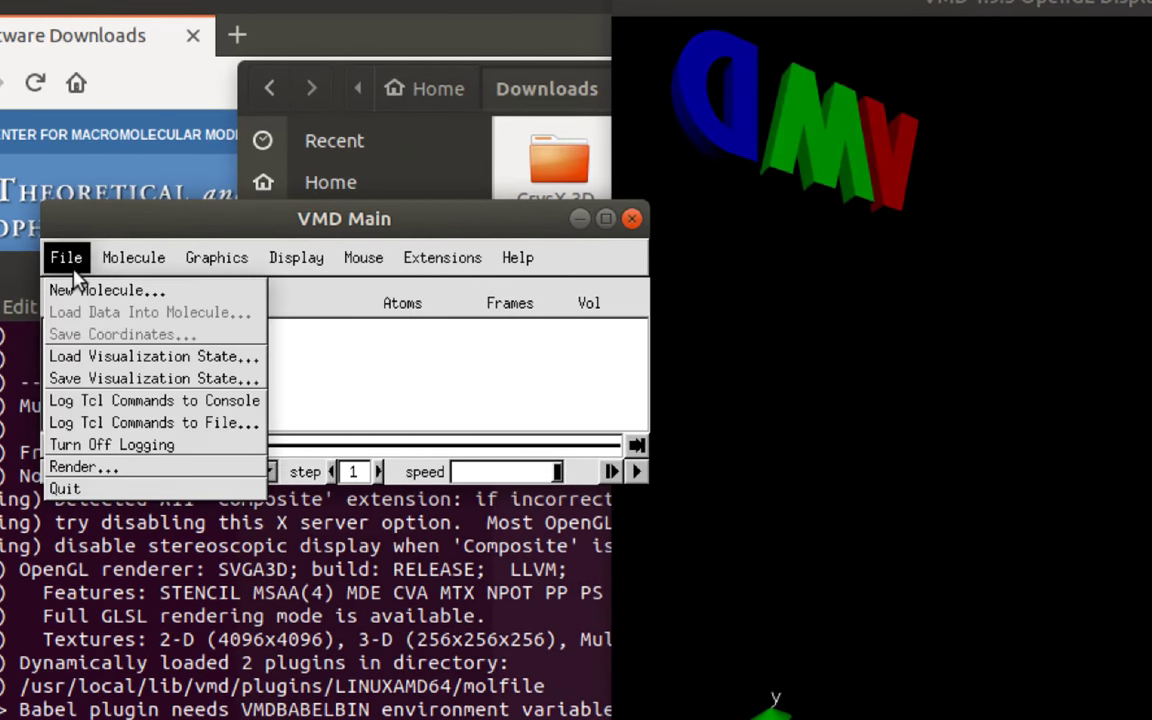
pyautogui.click(88, 290)
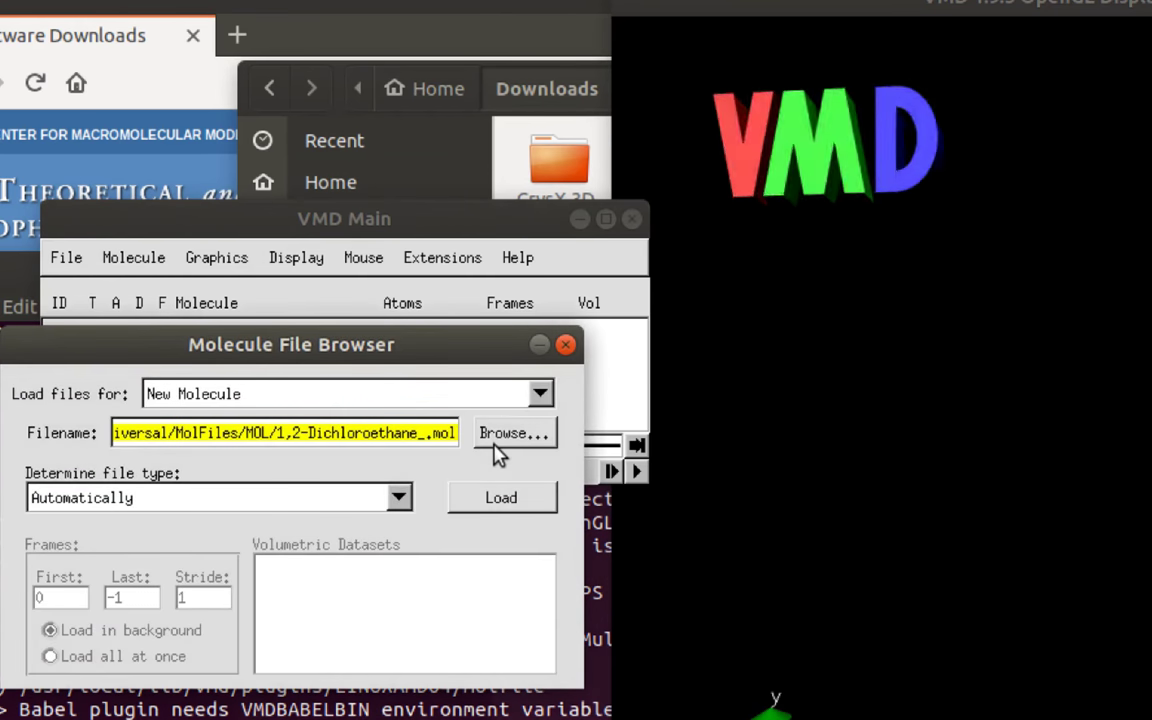
pyautogui.click(498, 440)
pyautogui.doubleClick(307, 314)
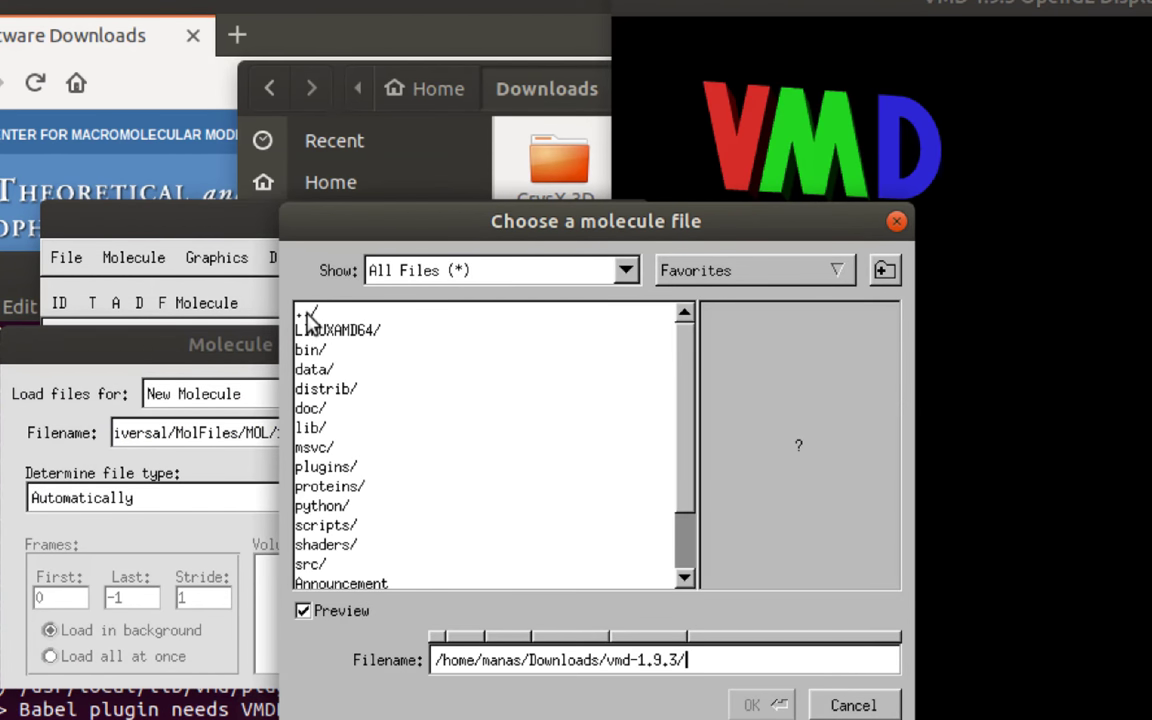
pyautogui.doubleClick(307, 314)
pyautogui.doubleClick(340, 331)
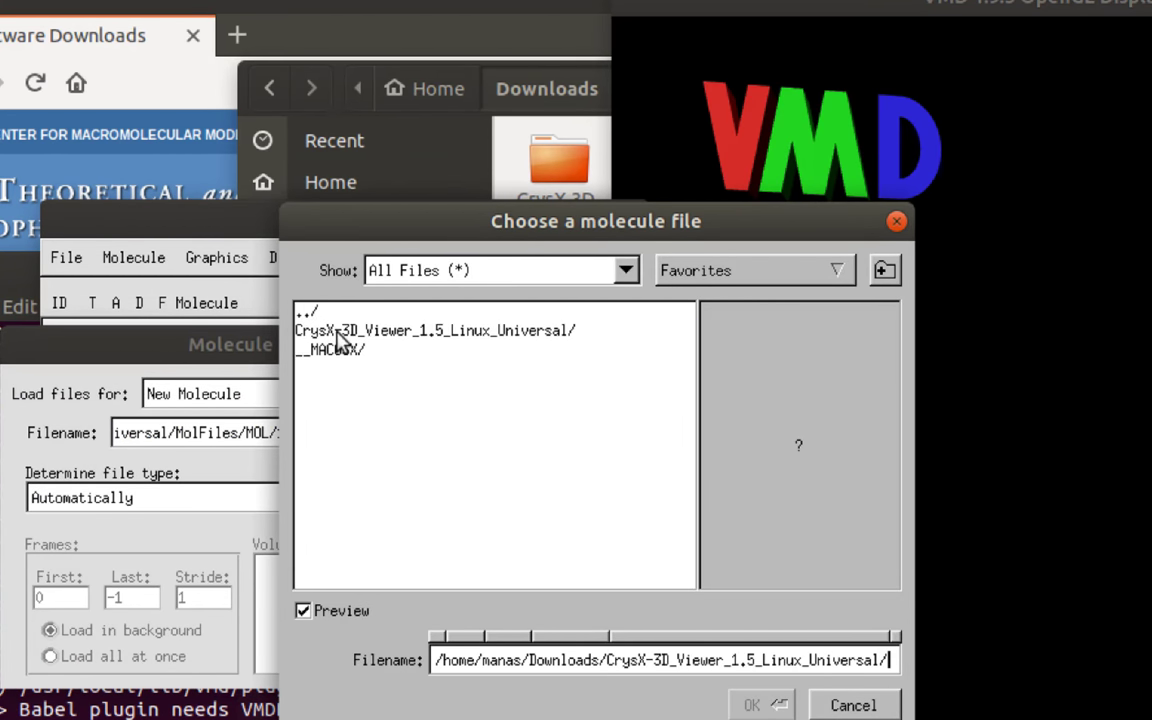
pyautogui.doubleClick(340, 330)
# Choose 1,2-Dichloroethane_.xyz from MolFiles/XYZ as the new molecule's file
pyautogui.click(353, 351)
pyautogui.doubleClick(353, 350)
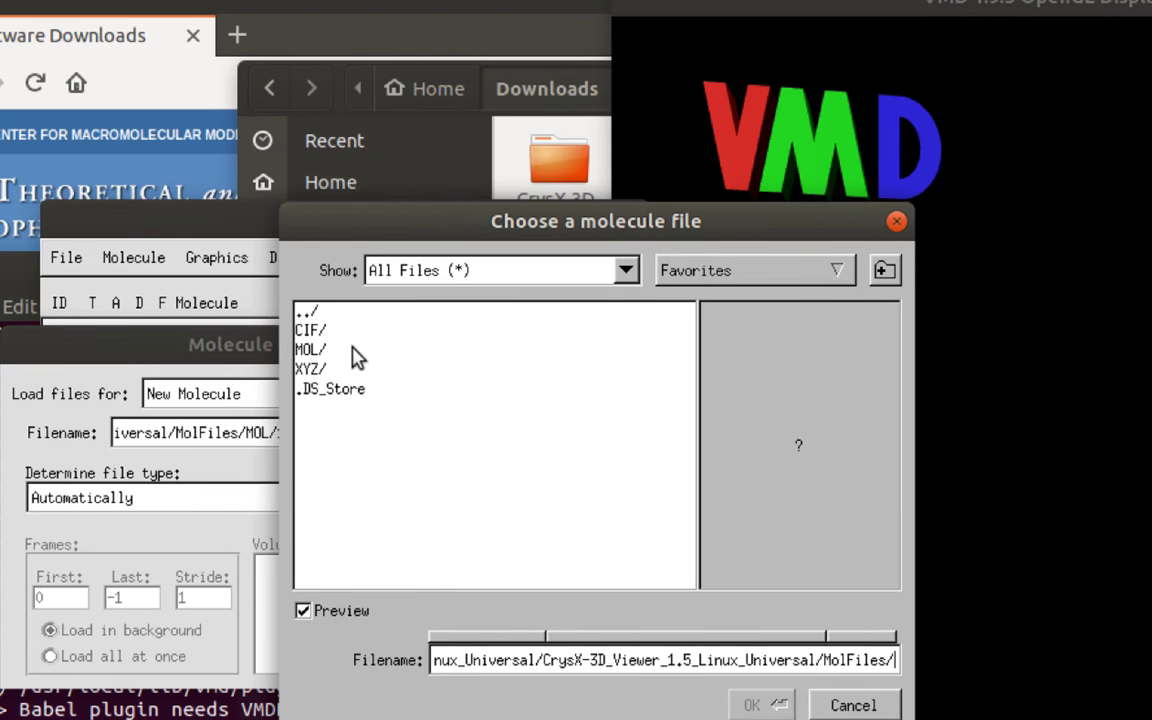
pyautogui.doubleClick(366, 370)
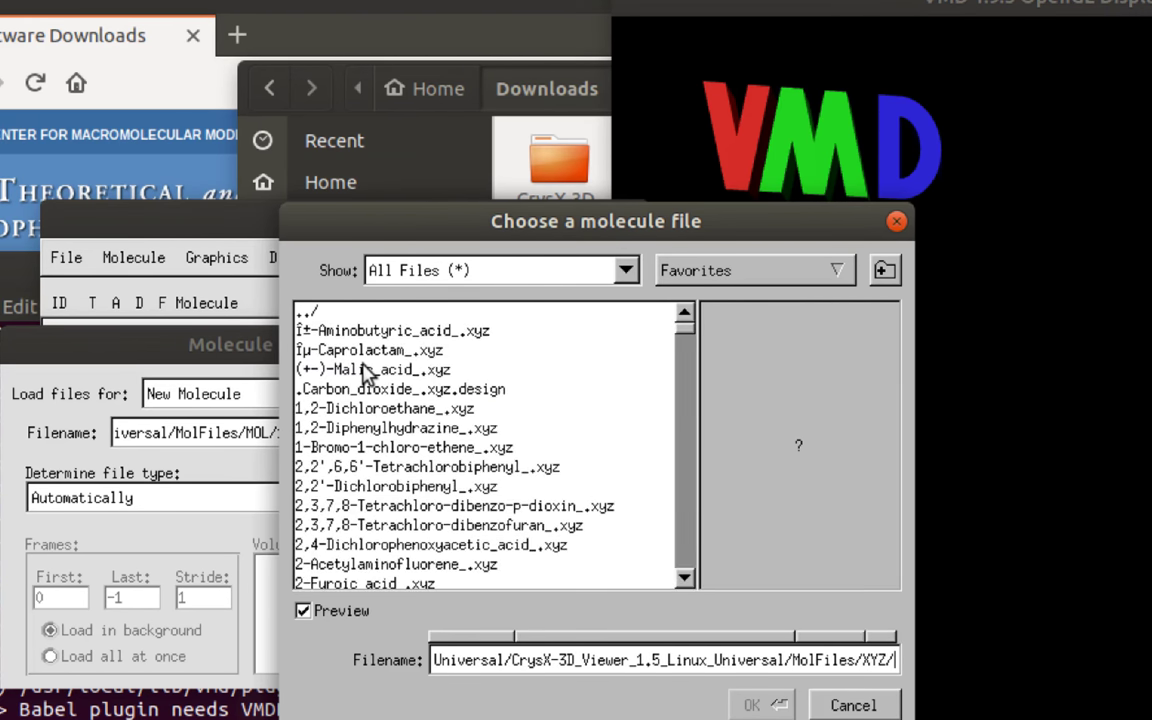
pyautogui.doubleClick(420, 390)
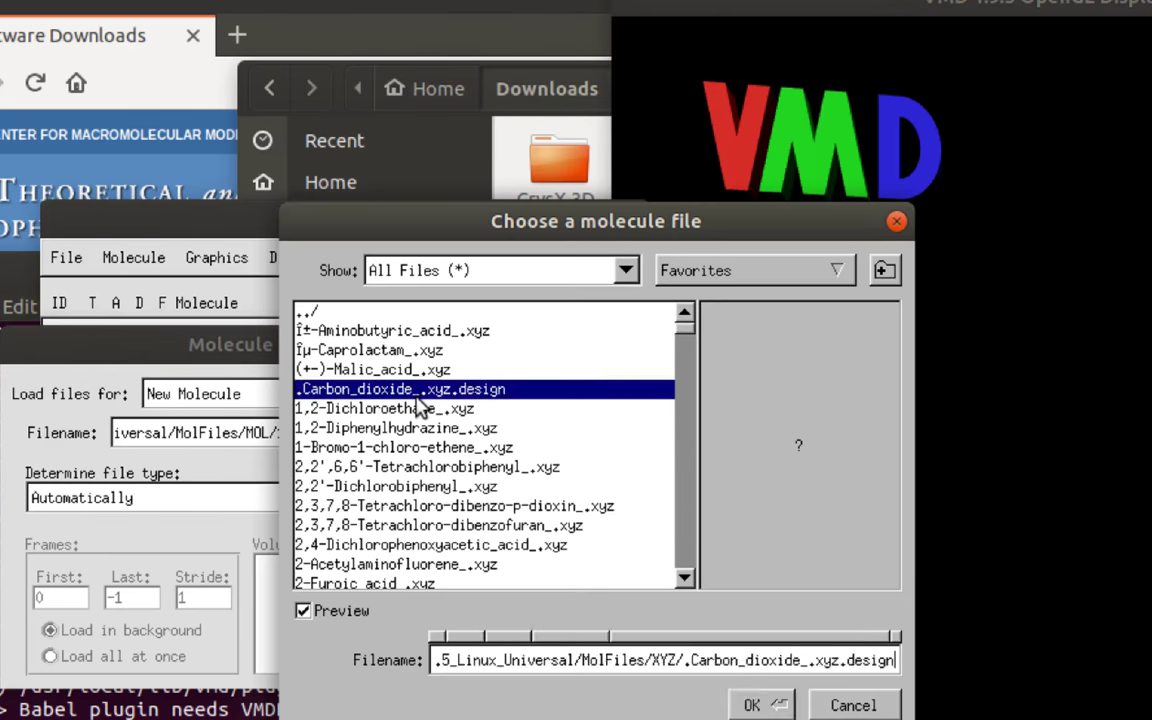
pyautogui.click(497, 432)
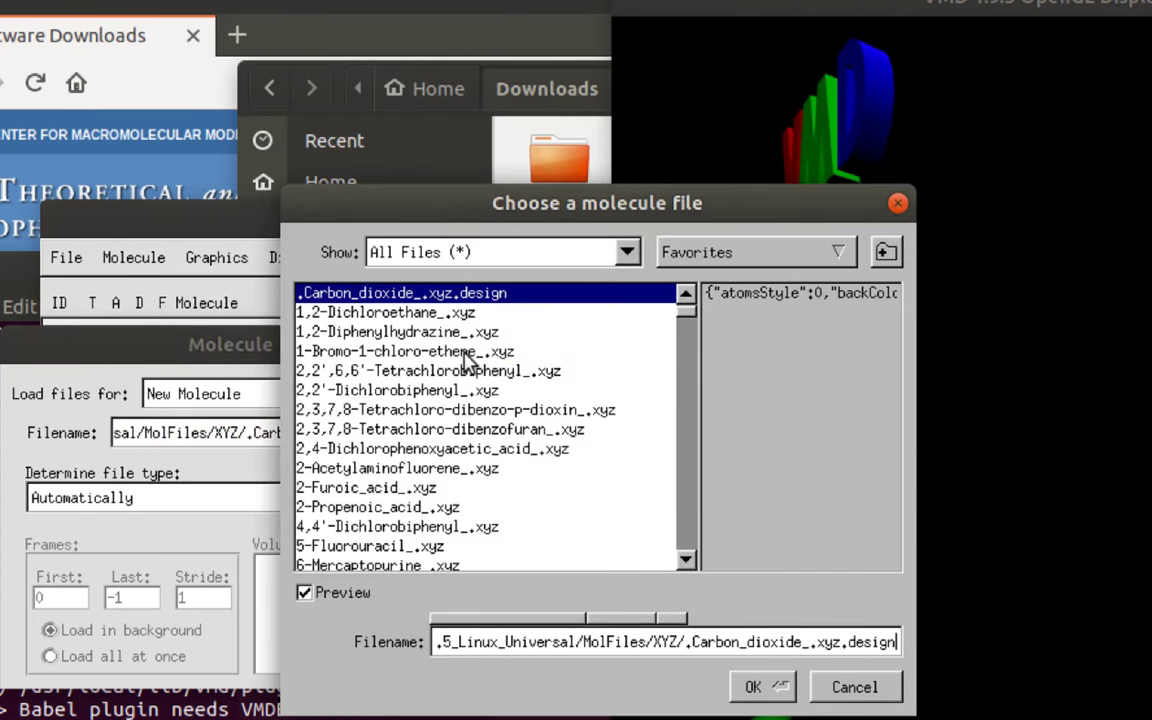
pyautogui.doubleClick(365, 312)
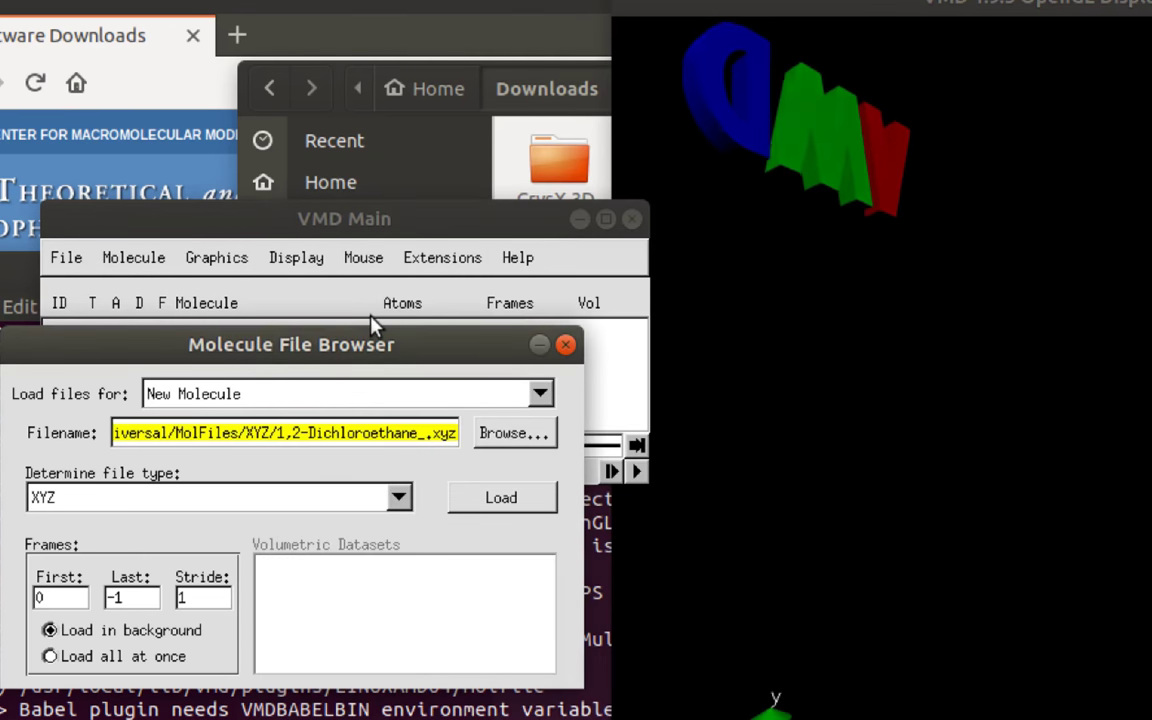
# Load 1,2-Dichloroethane, set its drawing method to CPK, and rotate it in the display
pyautogui.click(463, 500)
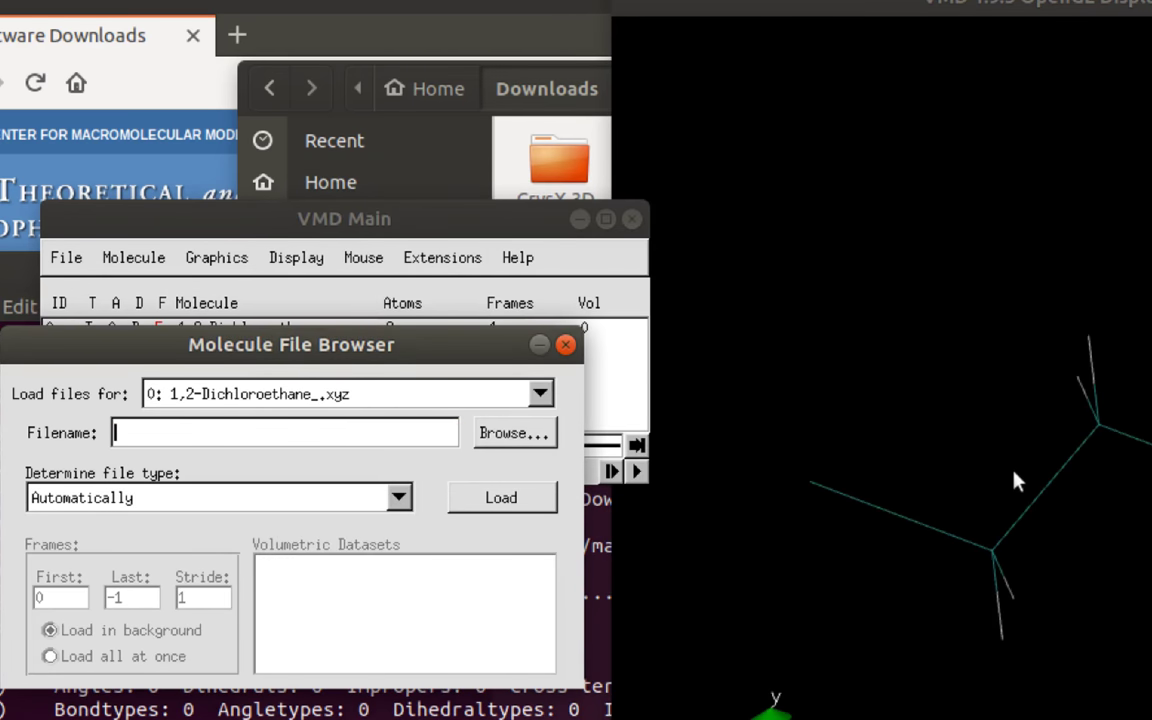
pyautogui.moveTo(1013, 478); pyautogui.dragTo(1027, 523)
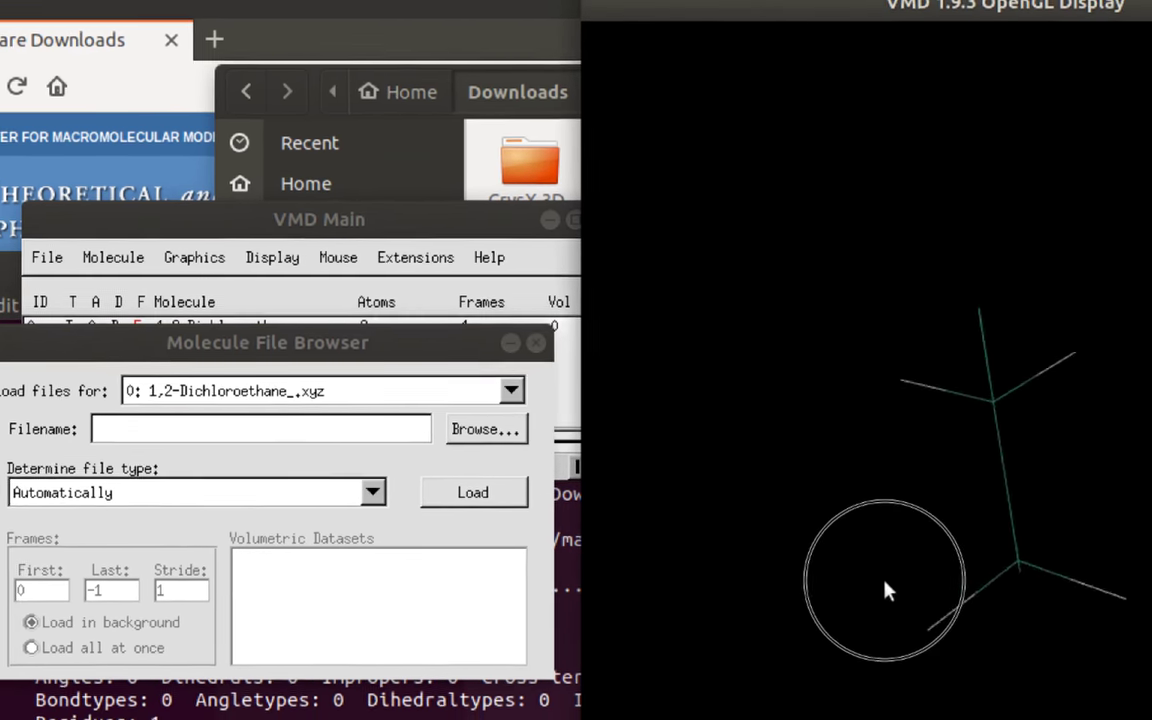
pyautogui.click(298, 256)
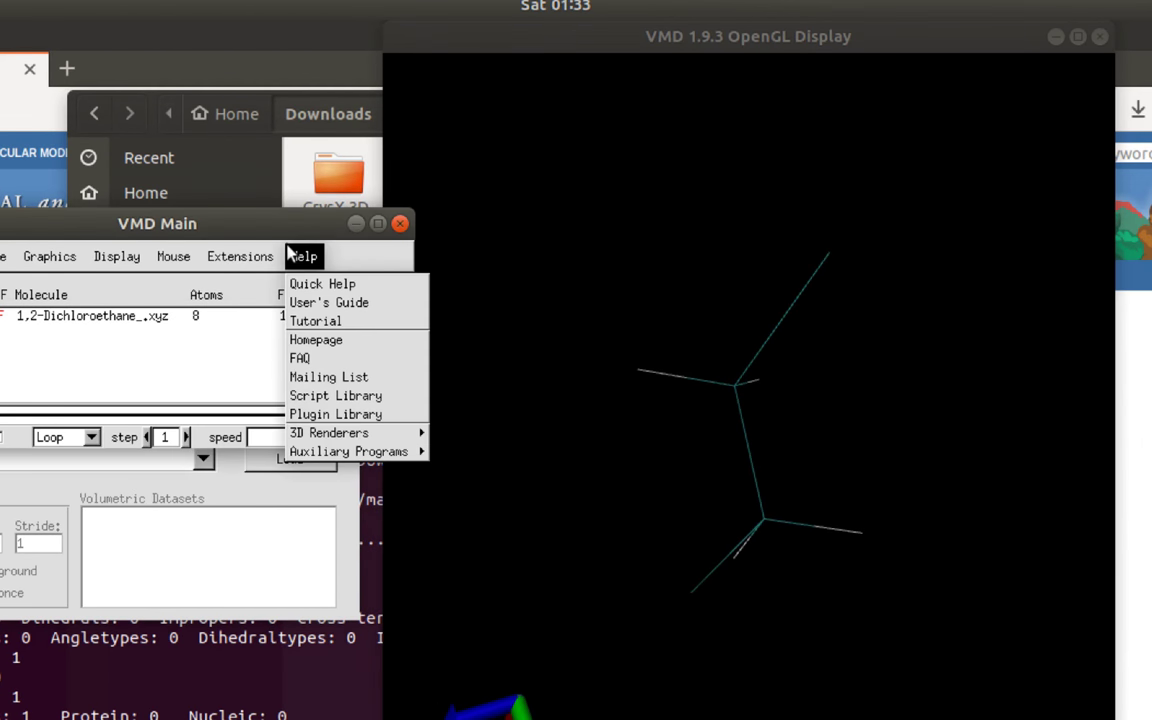
pyautogui.click(75, 284)
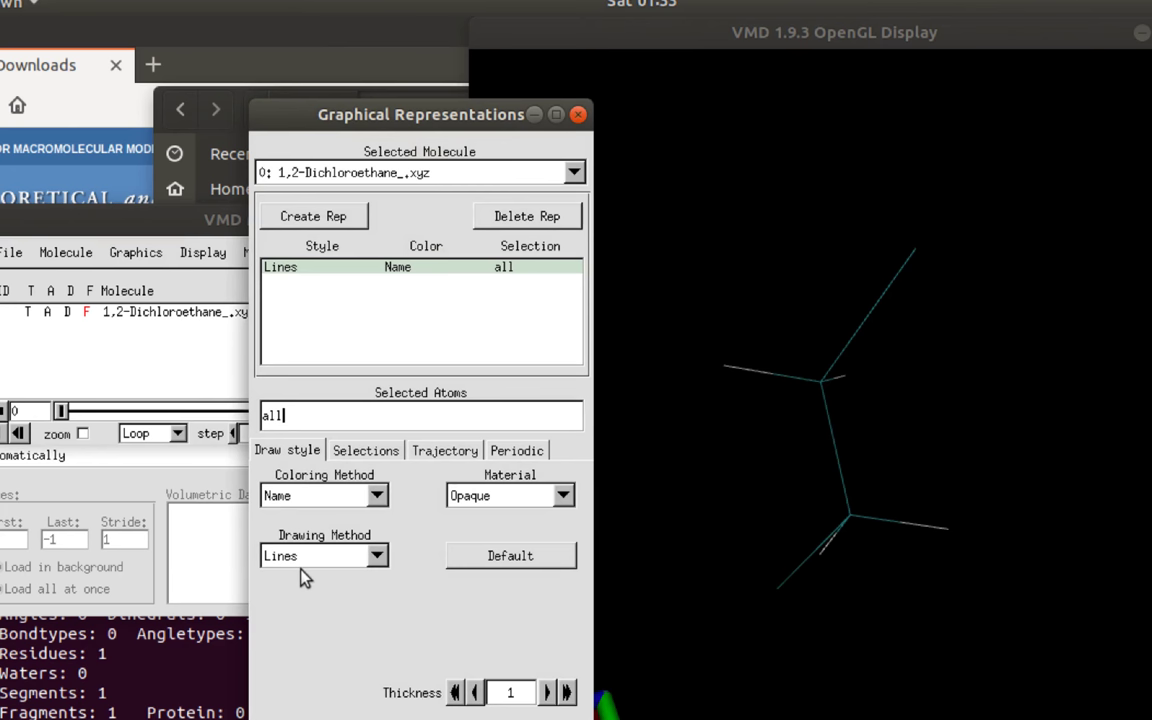
pyautogui.click(303, 568)
pyautogui.click(328, 667)
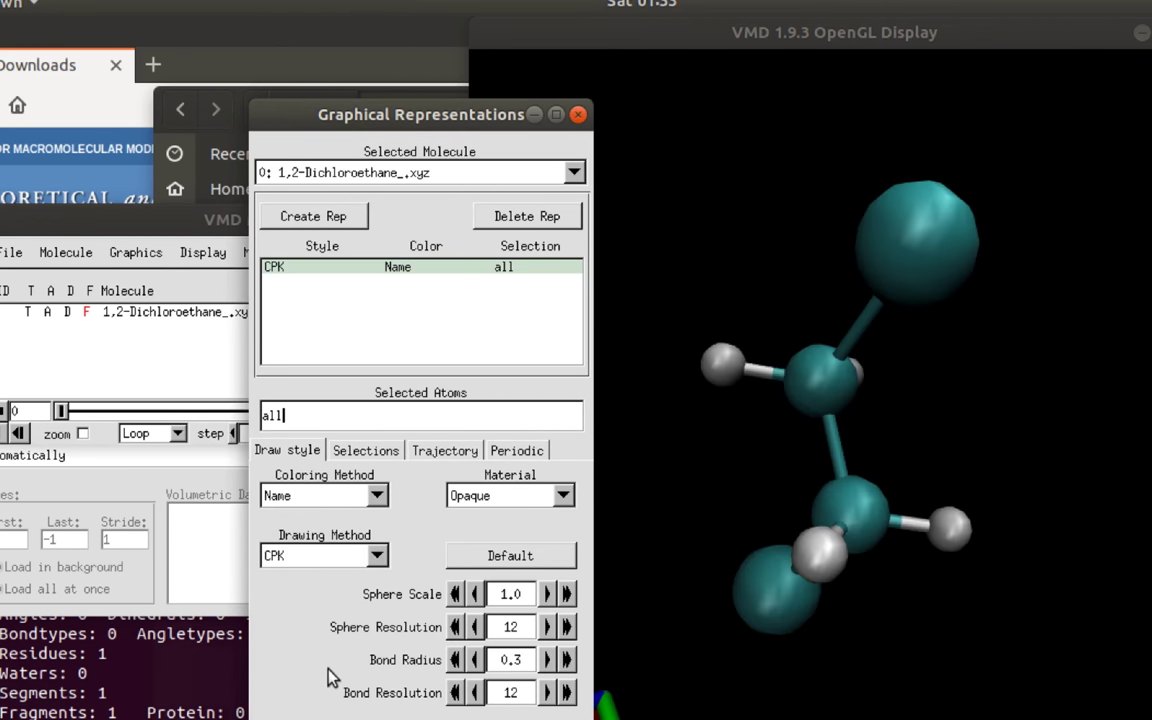
pyautogui.moveTo(758, 521)
pyautogui.mouseDown()
pyautogui.moveTo(746, 514)
pyautogui.moveTo(956, 545)
pyautogui.moveTo(784, 411)
pyautogui.moveTo(737, 612)
pyautogui.moveTo(843, 499)
pyautogui.mouseUp()
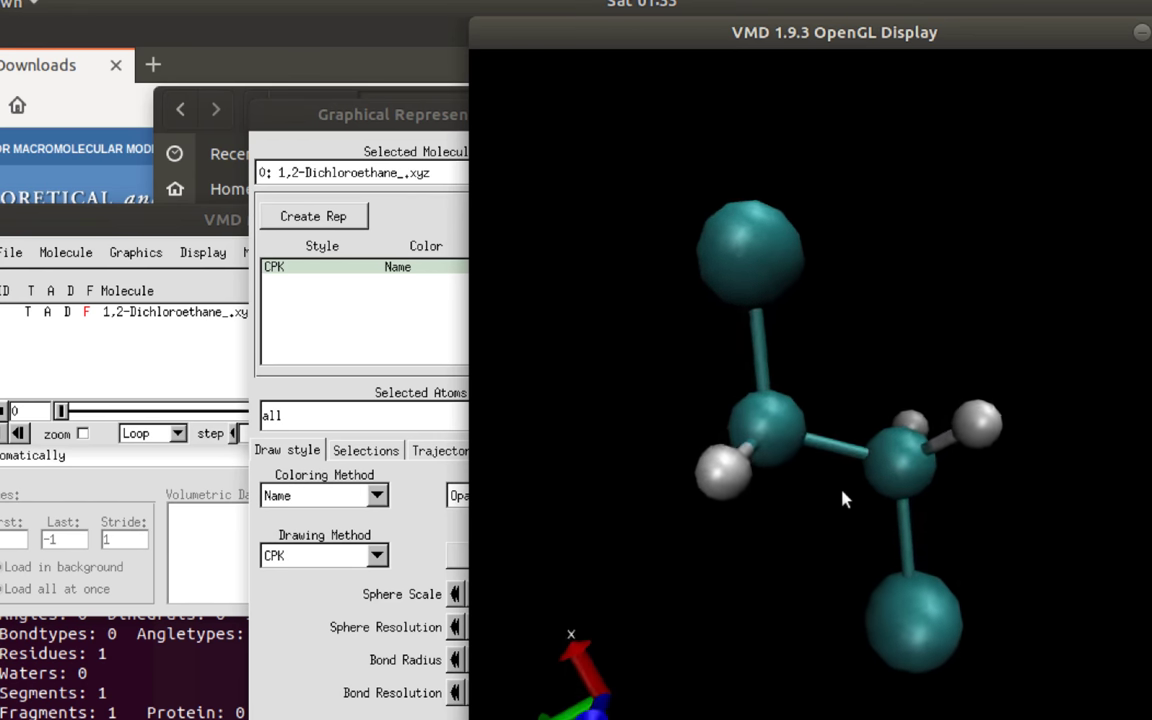